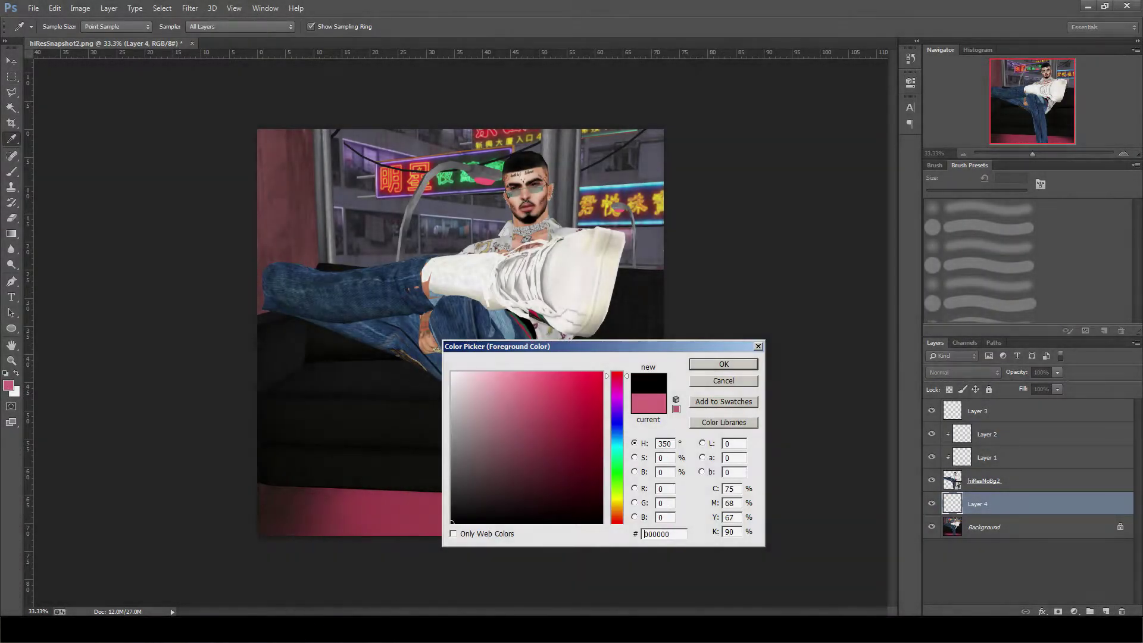
Step: Paint black over the pink floor and left background on Layer 4, then set its opacity to 80%
click(11, 171)
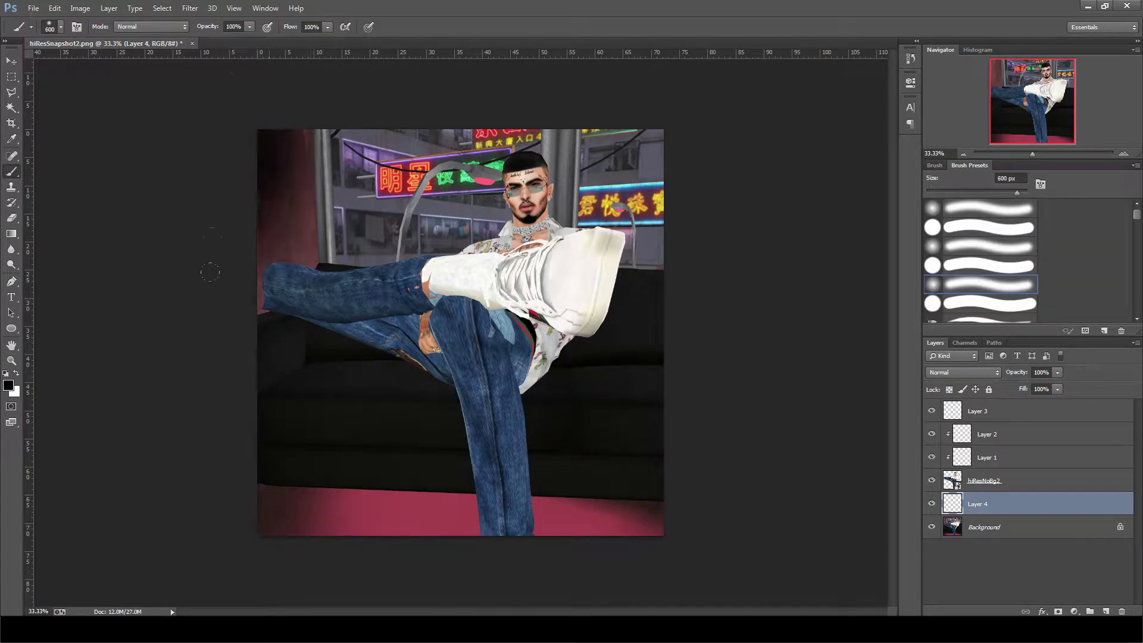
mouse_move(292, 137)
mouse_down()
mouse_move(358, 494)
mouse_move(625, 494)
mouse_up()
drag(1057, 372, 1047, 384)
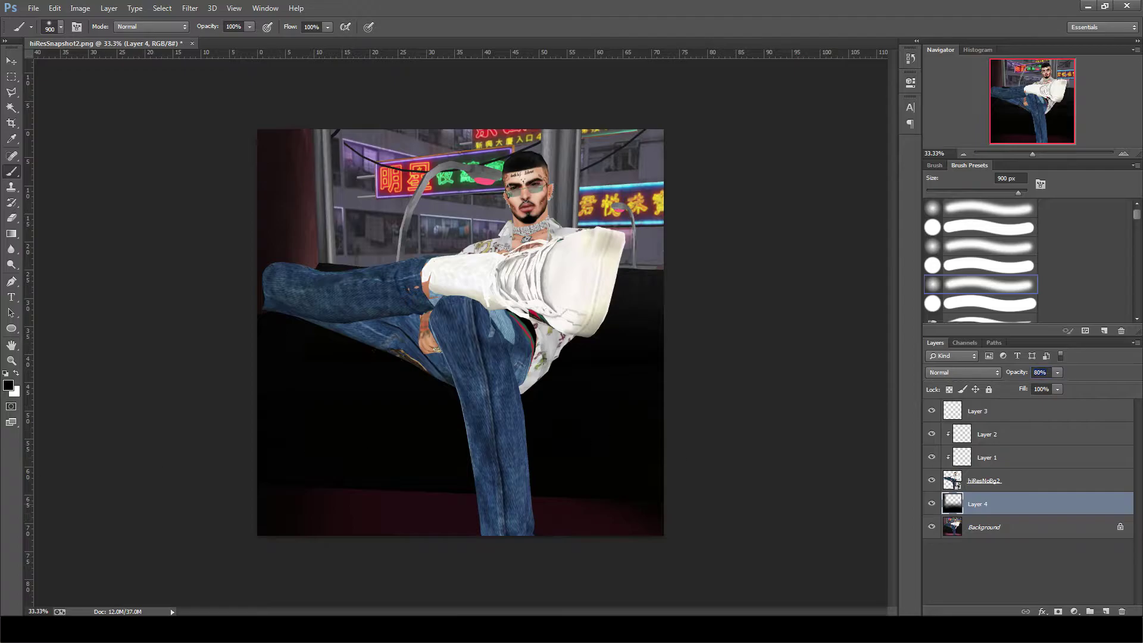
Step: On Layer 1, paint black shading over the jeans and leg, resizing the brush between 200 and 400 px
click(1001, 457)
key(bracketleft)
key(bracketleft)
key(bracketleft)
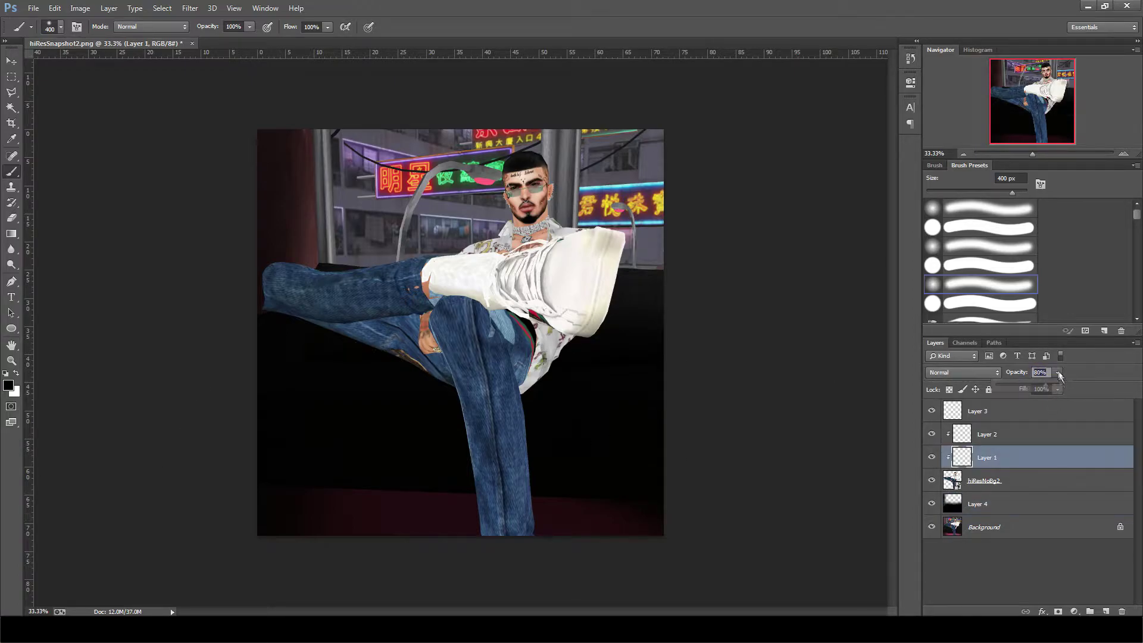
drag(331, 321, 459, 363)
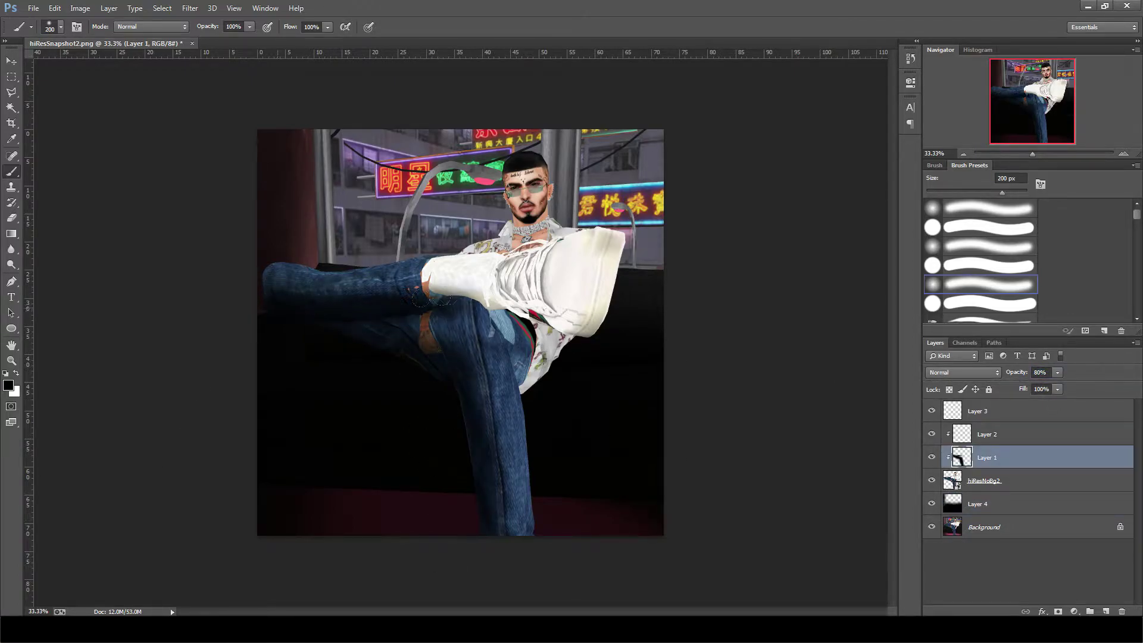
key(bracketleft)
key(bracketleft)
key(bracketleft)
key(bracketright)
key(bracketright)
mouse_move(524, 310)
mouse_down()
mouse_move(438, 328)
mouse_move(571, 333)
mouse_up()
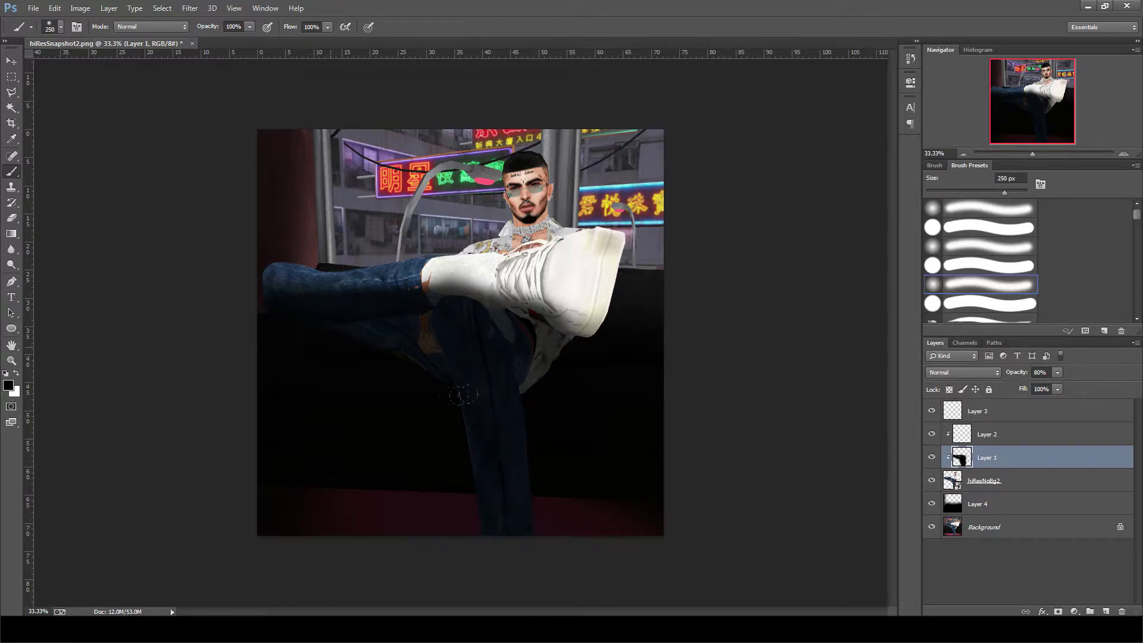
key(bracketleft)
Step: Add clipped Layer 5 at 50% opacity and paint dark shadow strokes under the sneaker
click(1104, 612)
drag(1057, 372, 1047, 390)
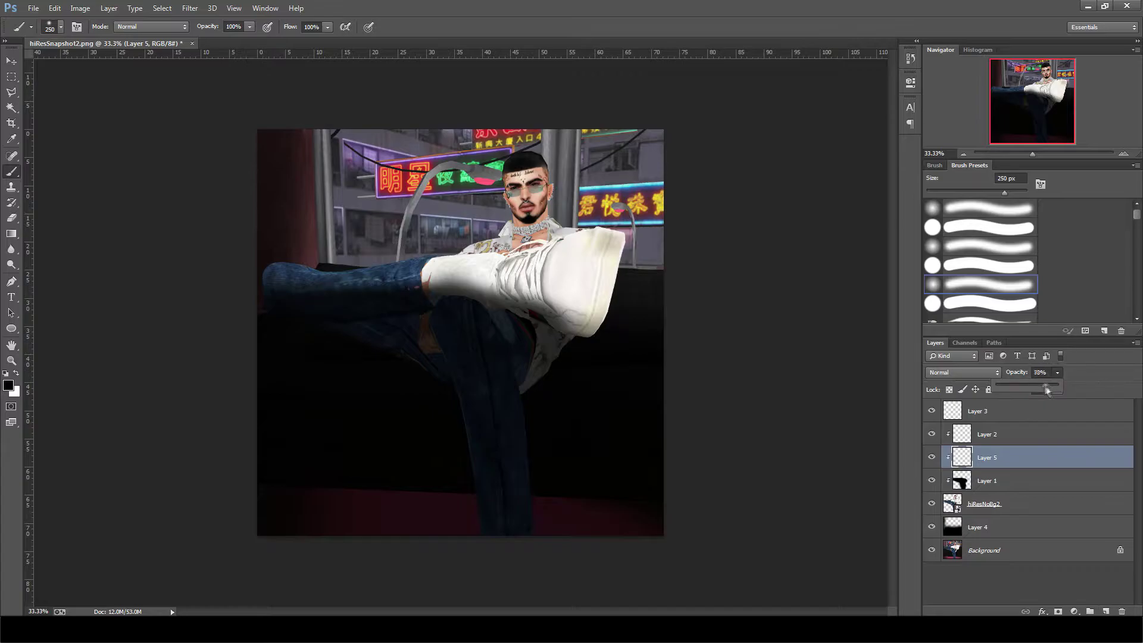
drag(434, 377, 331, 340)
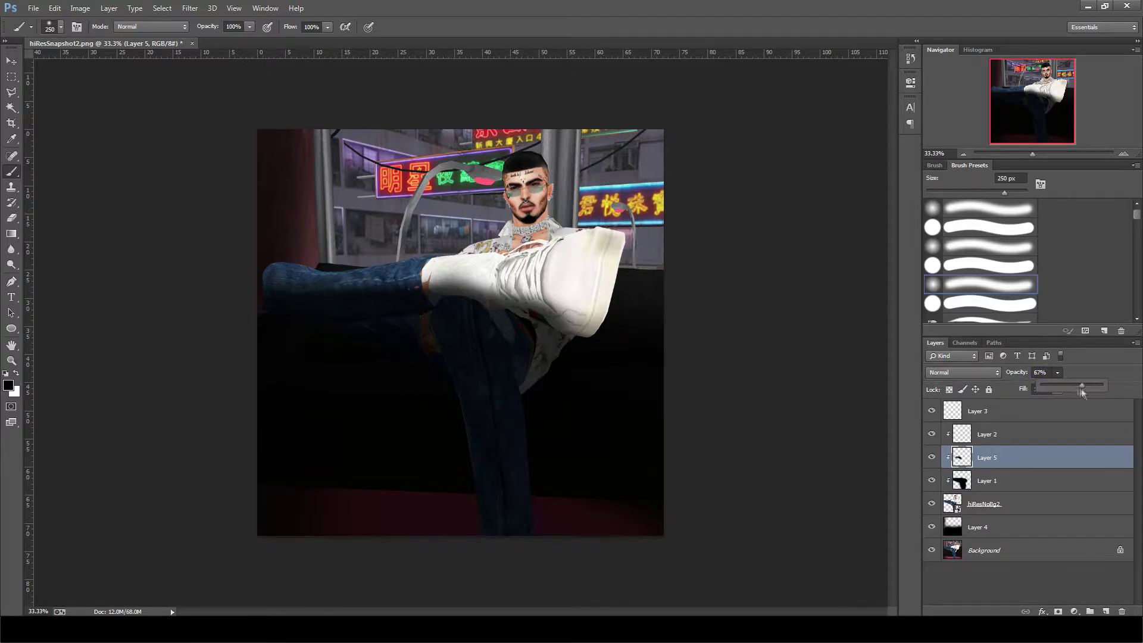
drag(1072, 387, 1069, 388)
drag(465, 446, 522, 377)
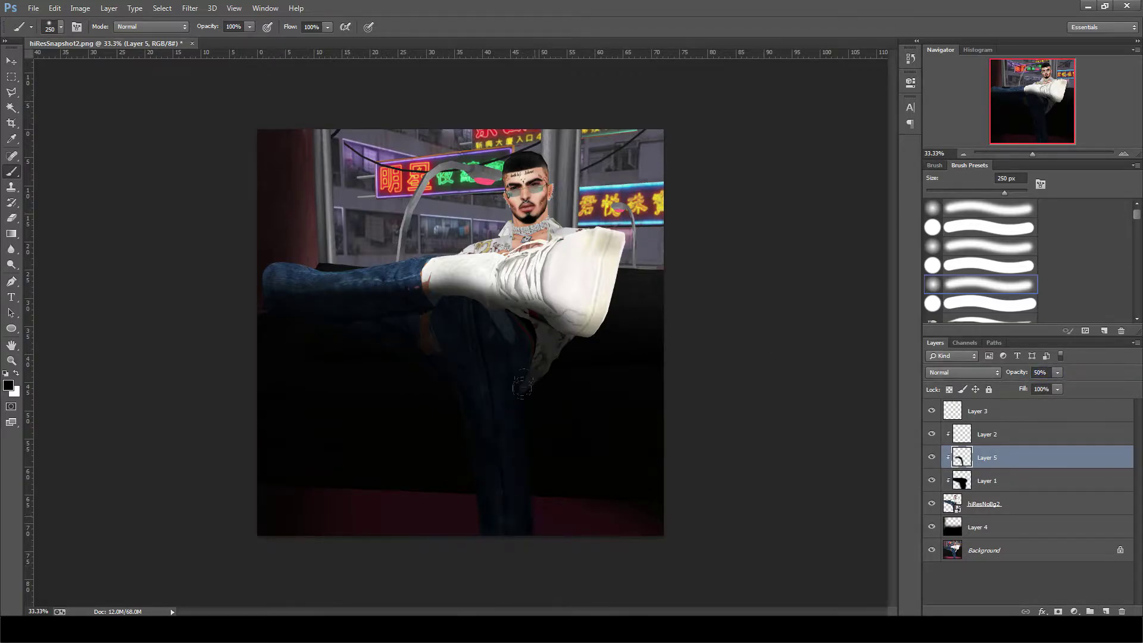
Step: Add Layer 6 above Layer 4 and paint black over the red strip near the jeans
click(988, 527)
click(1106, 612)
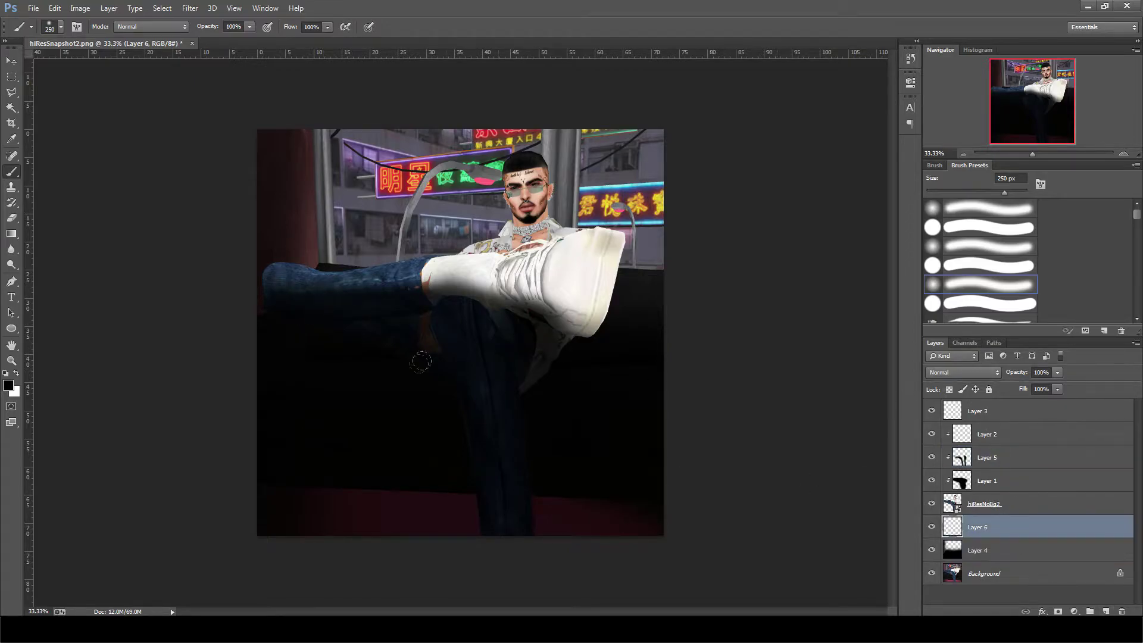
drag(344, 426, 441, 365)
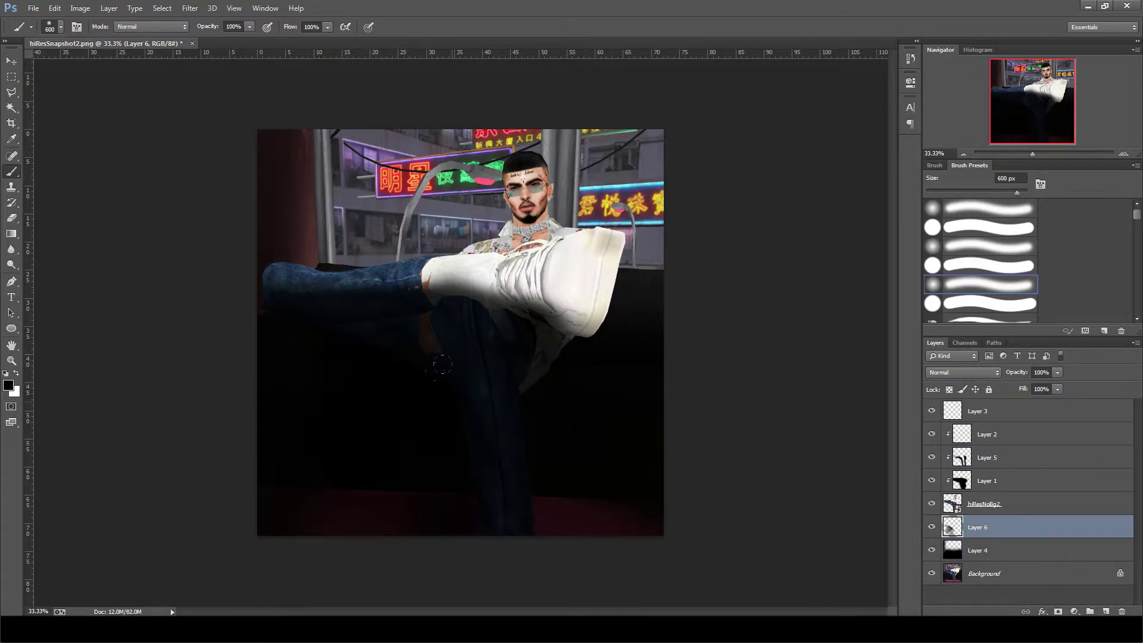
drag(1028, 387, 1027, 387)
Step: Add Layer 7 and paint a soft white 300 px glow beside the green neon sign
click(1106, 610)
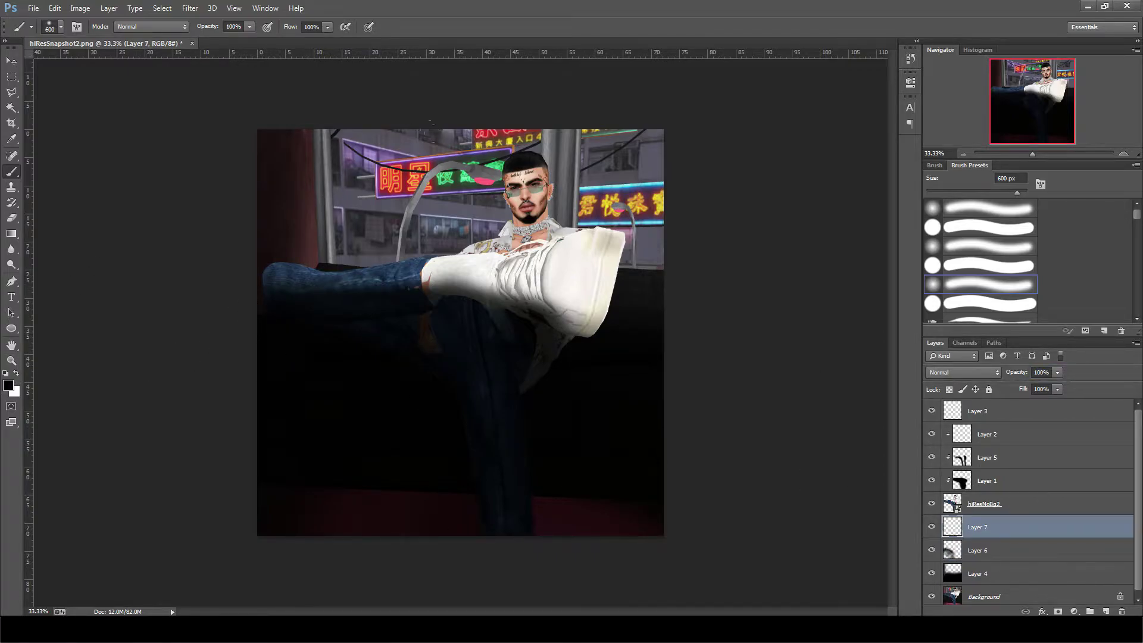
key(x)
key(])
drag(482, 179, 483, 182)
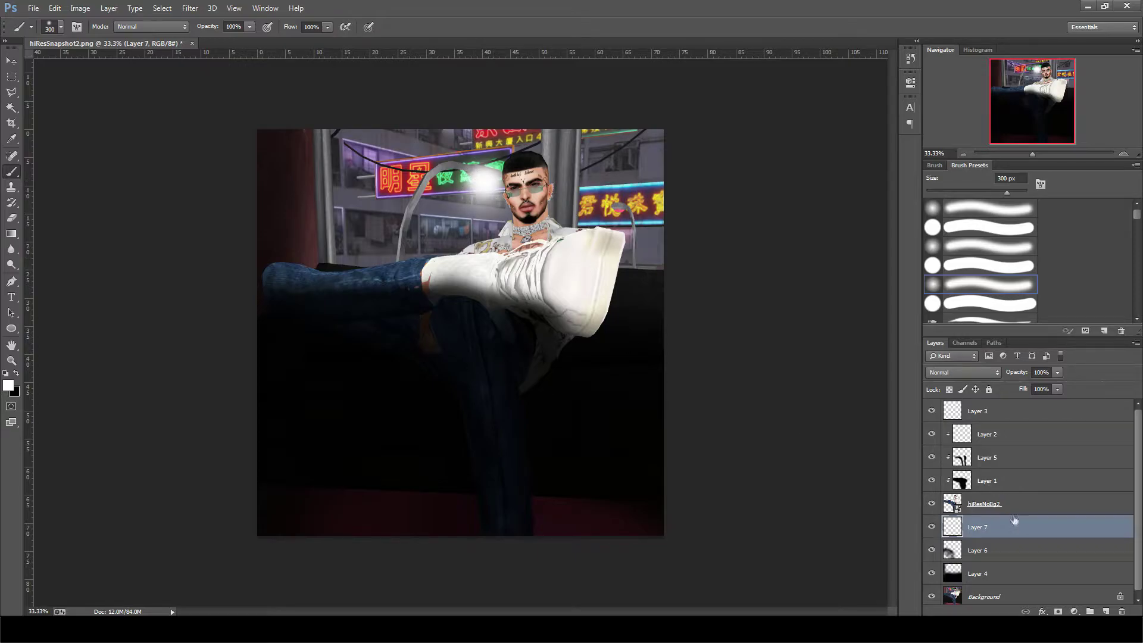
Step: Add an Overlay Layer 8 and paint red, green and cyan glows over the matching neon signs
click(1106, 610)
click(963, 372)
click(946, 216)
alt+click(393, 170)
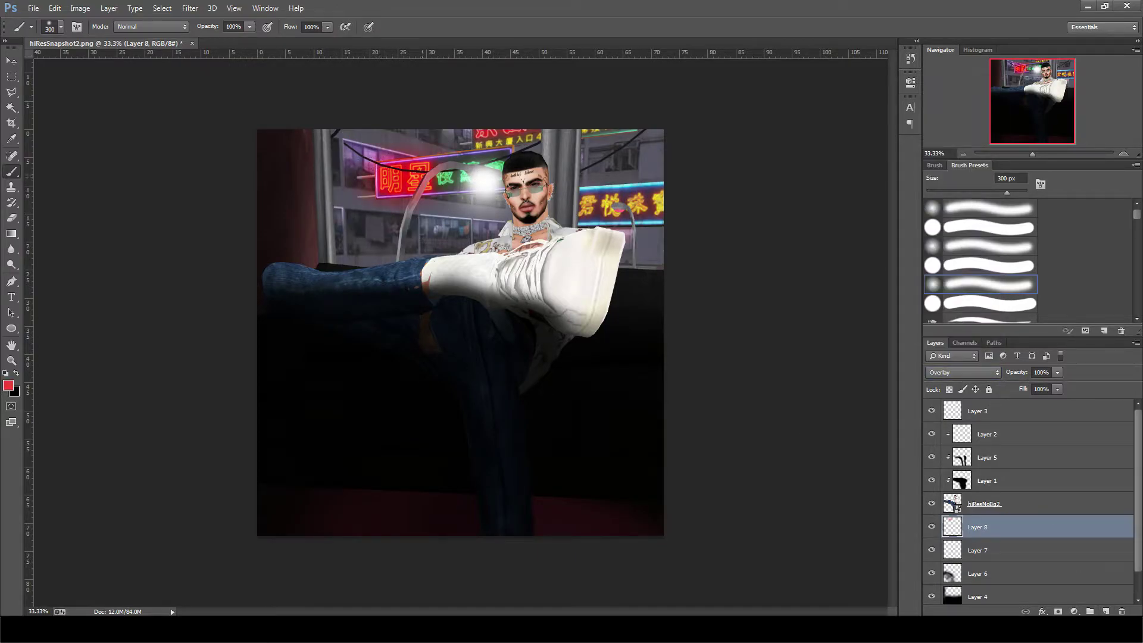
click(453, 174)
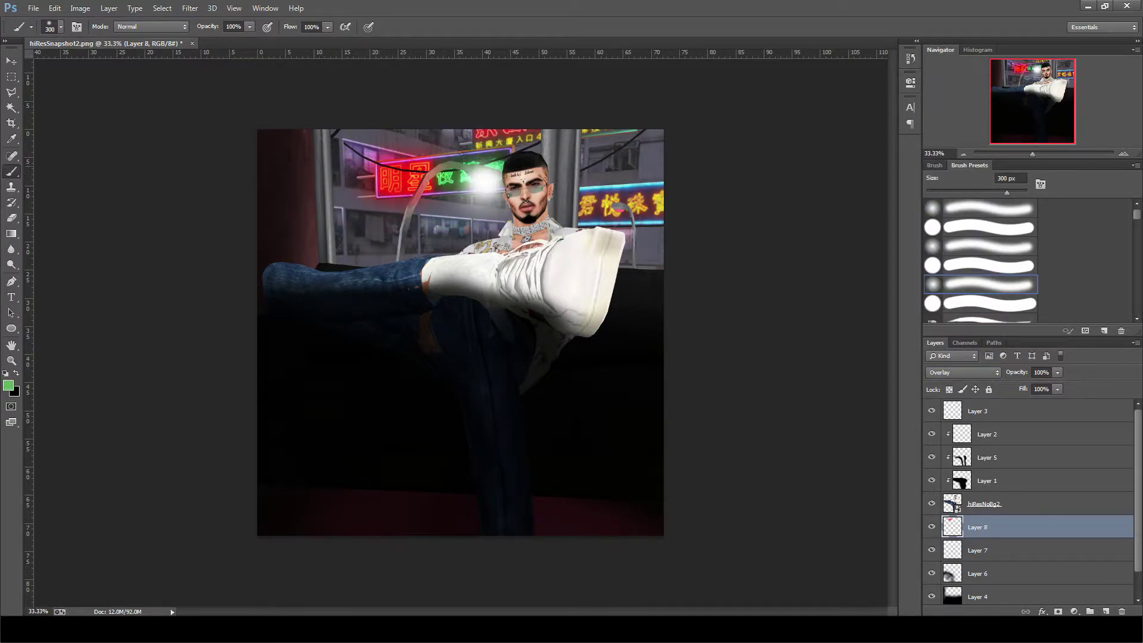
alt+click(489, 126)
mouse_move(613, 182)
mouse_down()
mouse_move(621, 209)
mouse_move(603, 203)
mouse_up()
Step: On Layer 7, paint a cream glow over the yellow sign and shrink the brush to 125 px
click(998, 552)
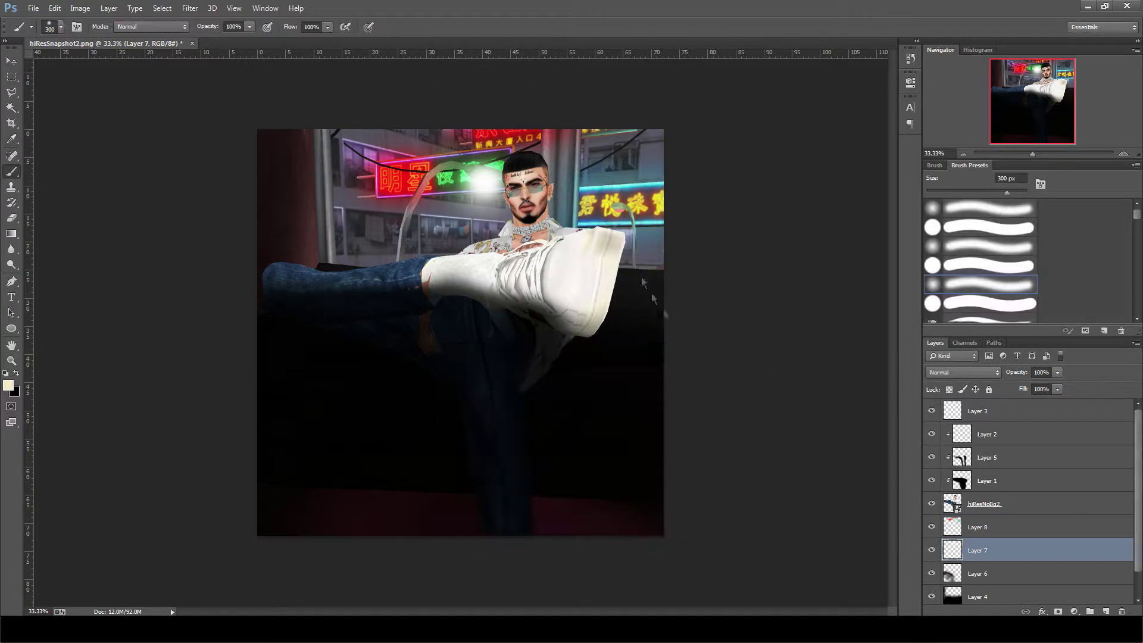
scroll(601, 189, up, 3)
drag(678, 149, 685, 153)
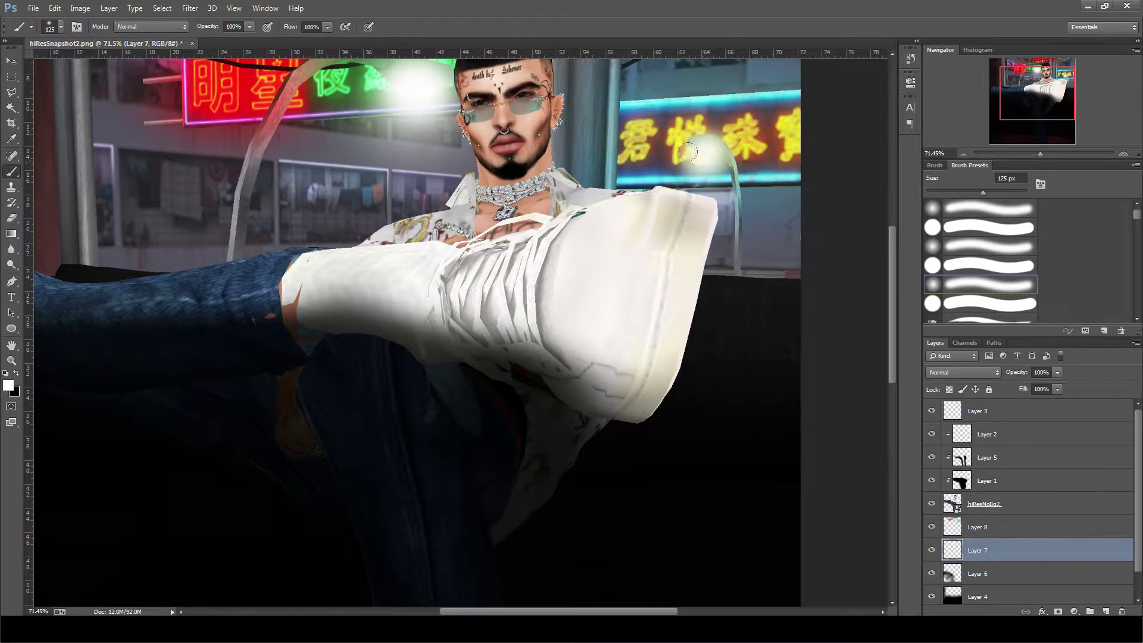
scroll(564, 252, down, 3)
key(bracketleft)
key(bracketleft)
key(bracketleft)
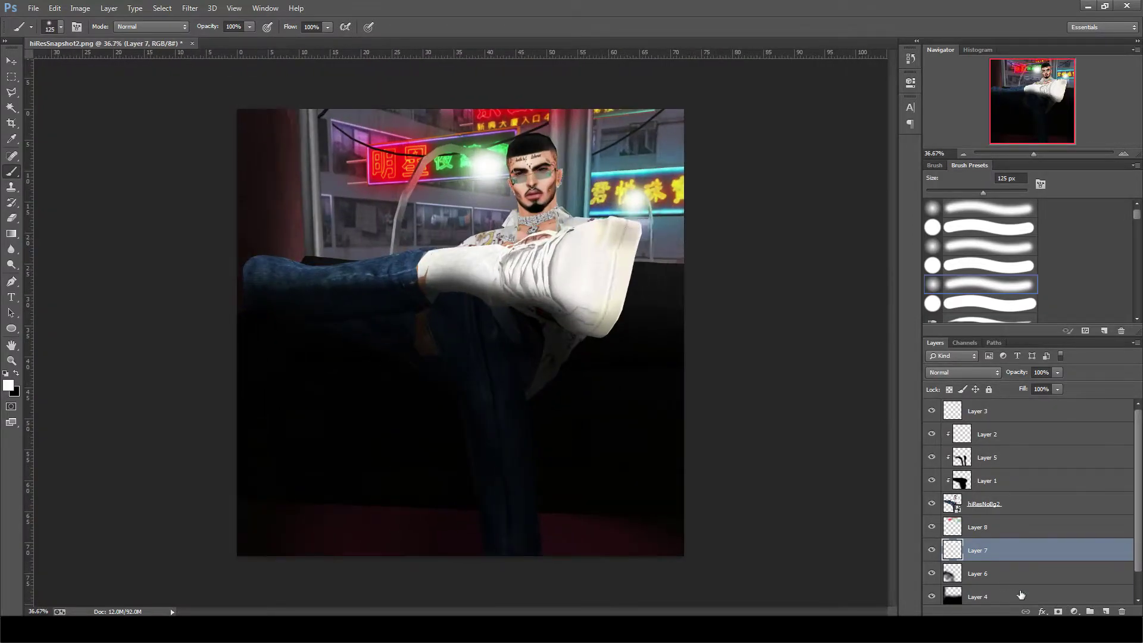
Step: Add Layer 9 at 40% opacity and paint black over the upper background, neon signs and right side
click(1021, 594)
click(1106, 611)
drag(1057, 372, 1025, 392)
key(x)
key(bracketright)
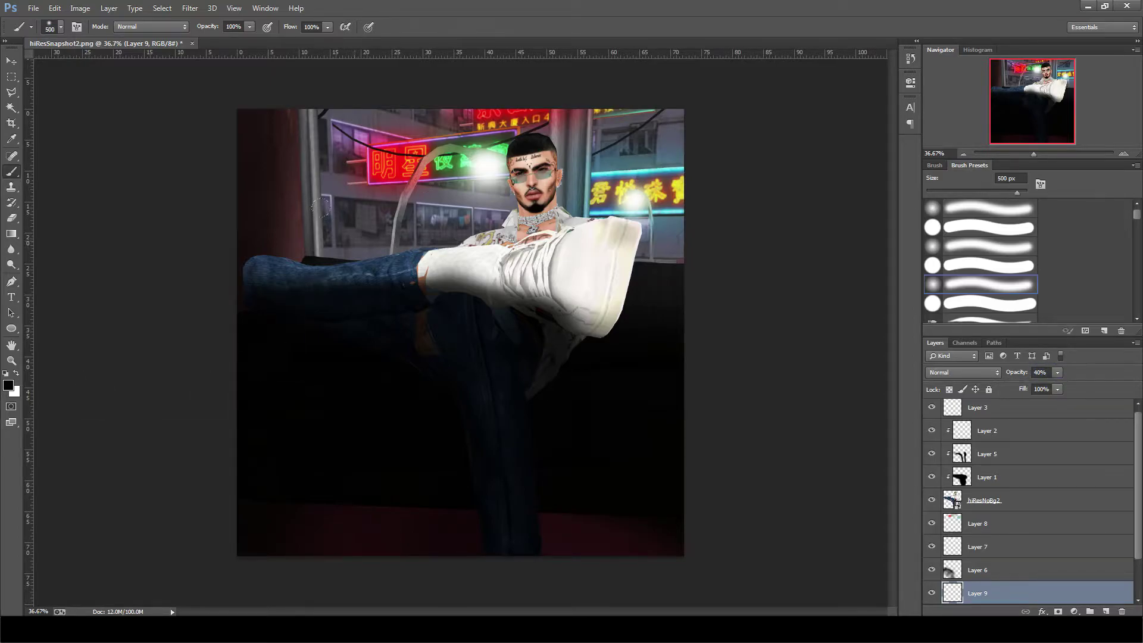
mouse_move(322, 221)
mouse_down()
mouse_move(659, 243)
mouse_move(620, 146)
mouse_move(332, 195)
mouse_move(635, 223)
mouse_up()
drag(631, 114, 633, 171)
drag(441, 134, 306, 119)
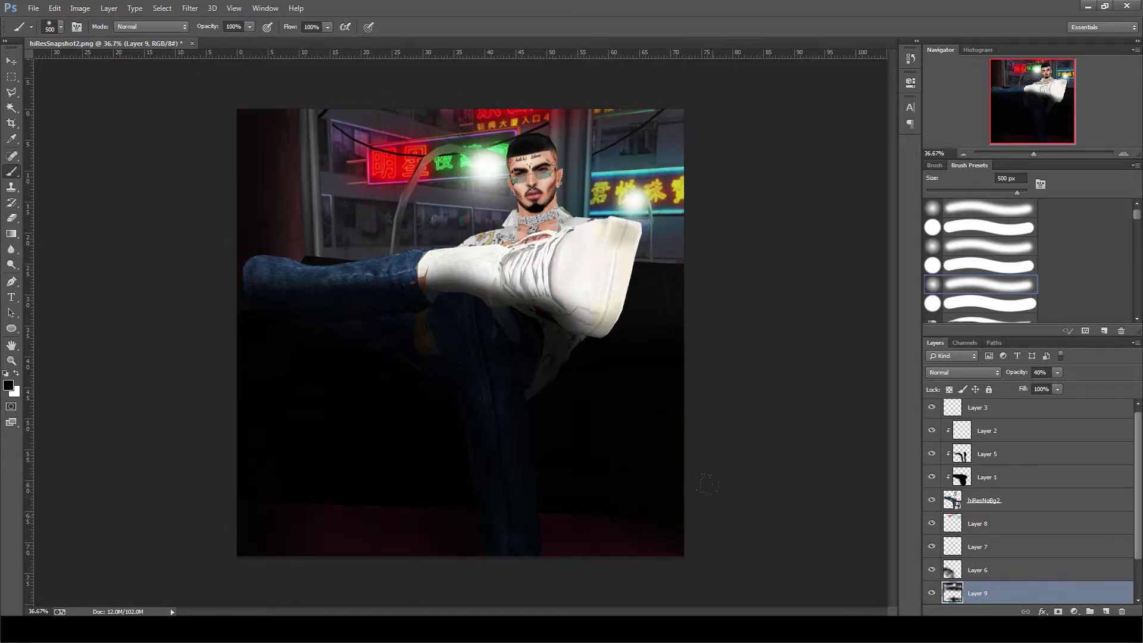
scroll(1005, 478, up, 1)
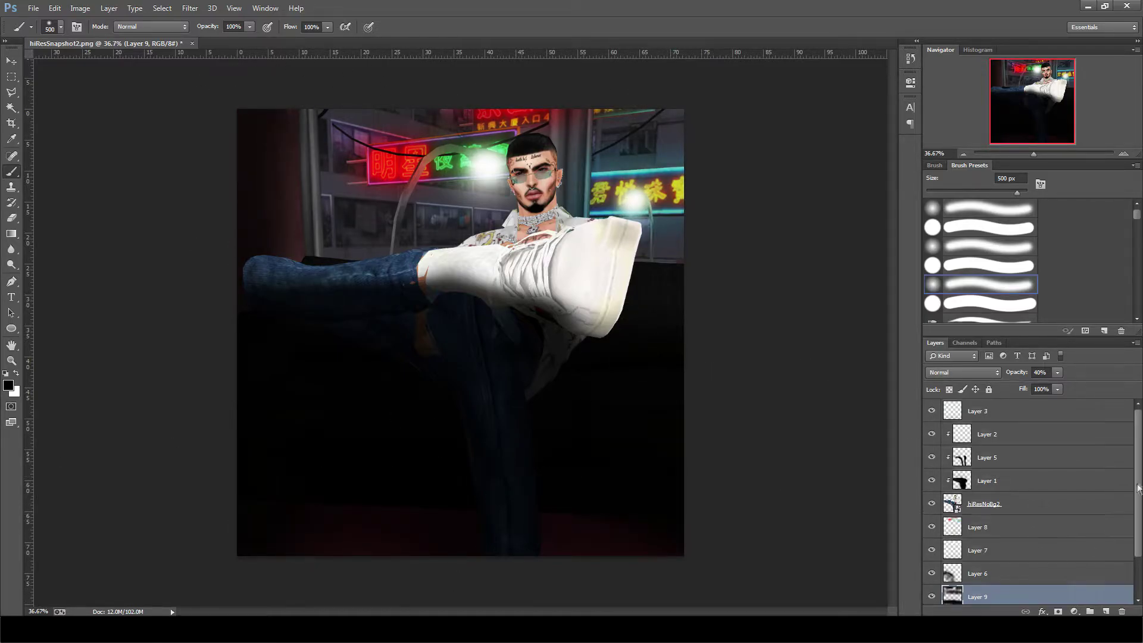
click(997, 461)
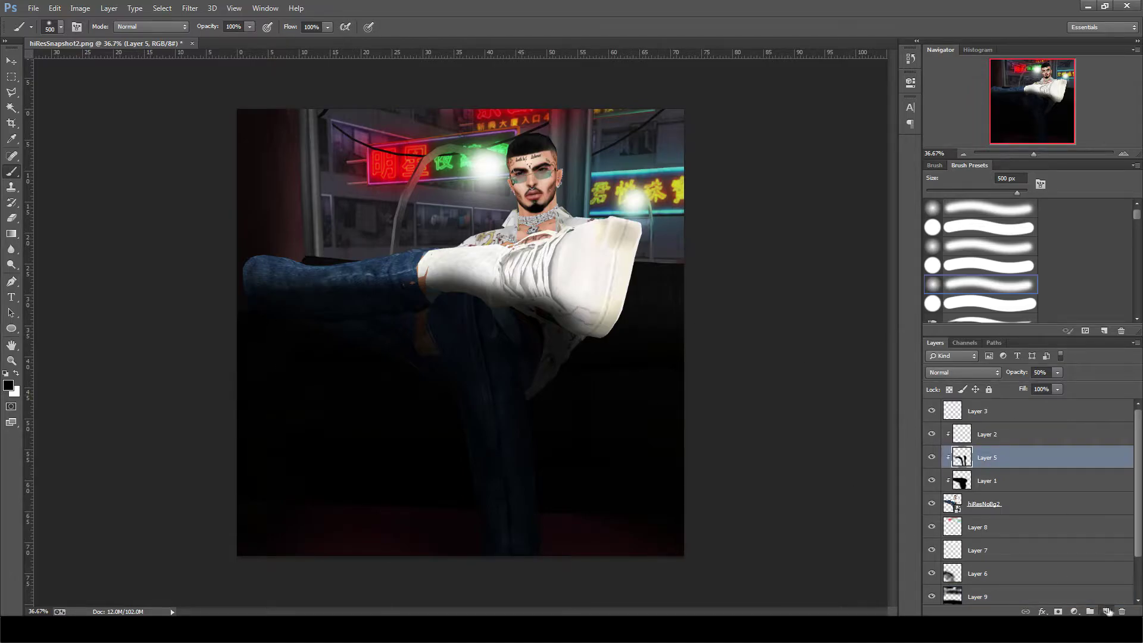
Step: Add Layer 10 above Layer 5 at about 80% opacity with a 200 px brush
click(1107, 611)
drag(1057, 372, 1046, 387)
key(Return)
key(bracketleft)
key(bracketleft)
key(bracketleft)
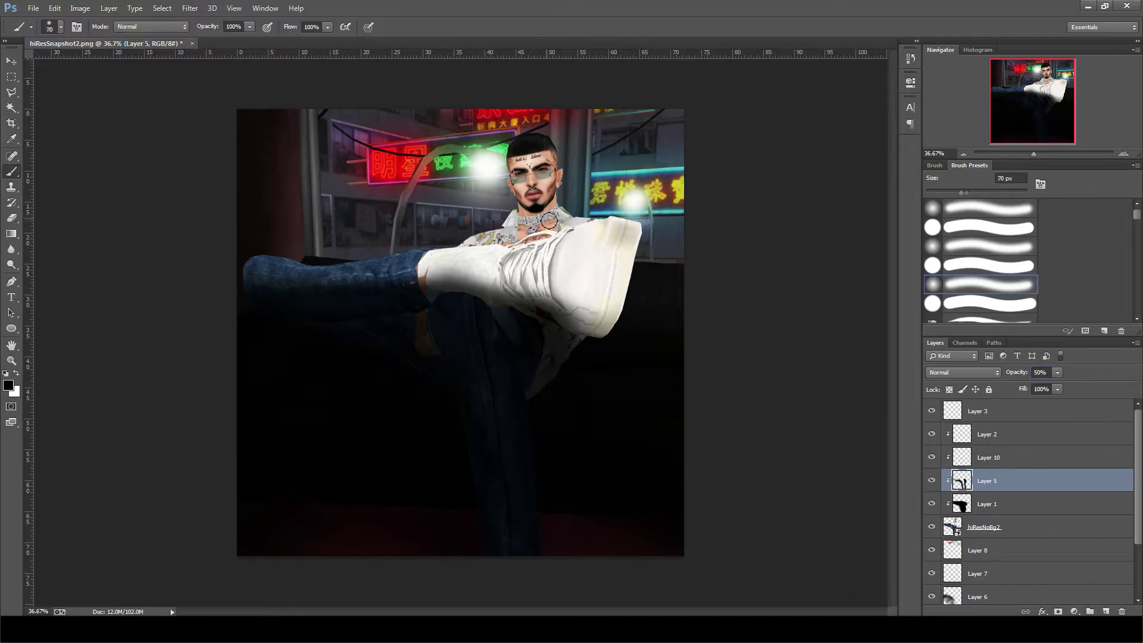
scroll(551, 215, up, 3)
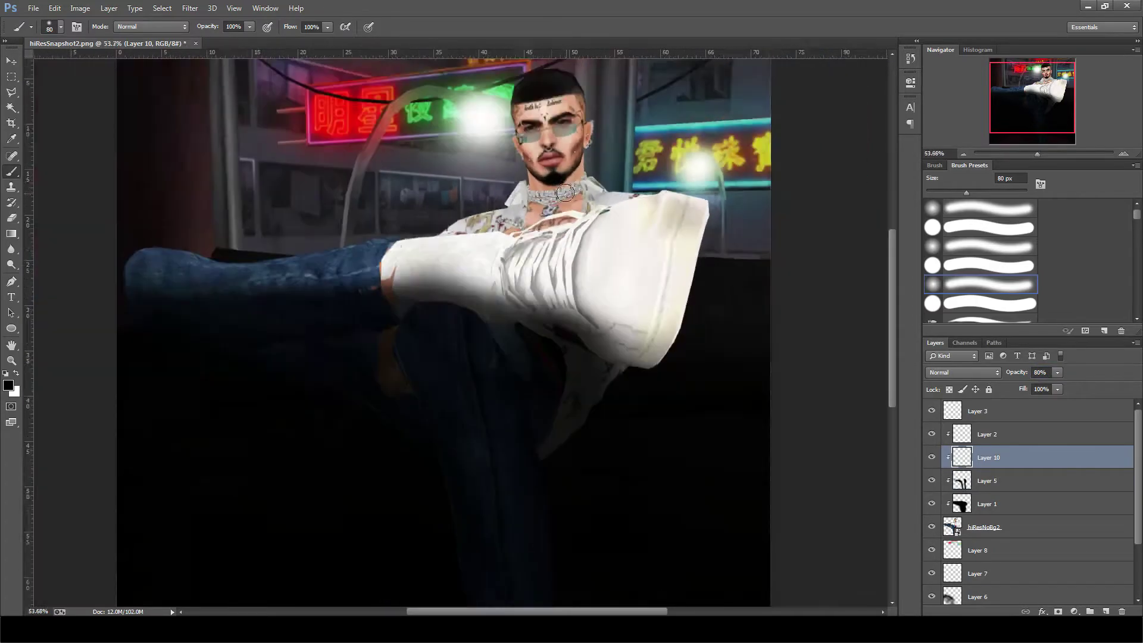
scroll(545, 178, down, 2)
key(bracketright)
key(bracketright)
key(bracketright)
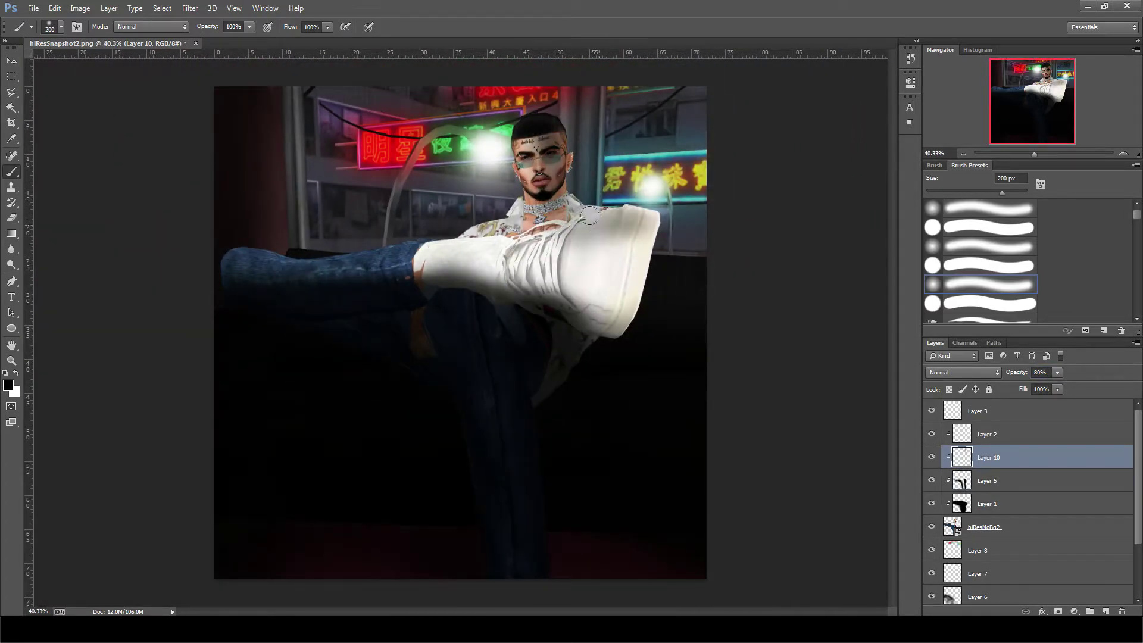
Step: Paint black shadows on the sneaker's top, right side and lower edge and the jeans, undoing a stray dab
drag(560, 209, 643, 328)
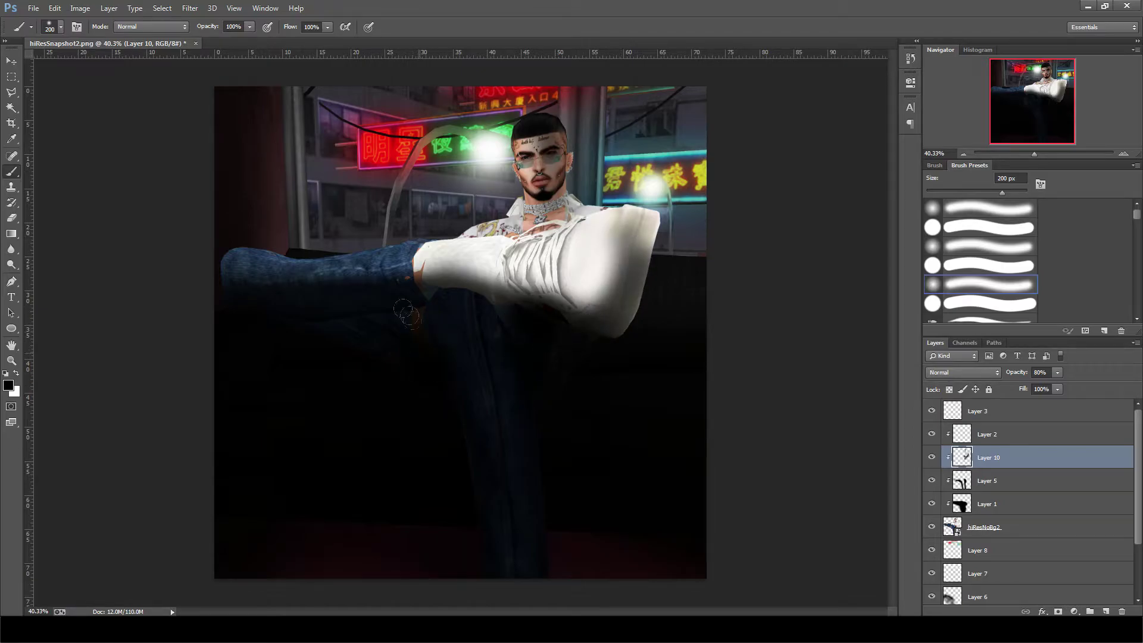
drag(506, 289, 286, 277)
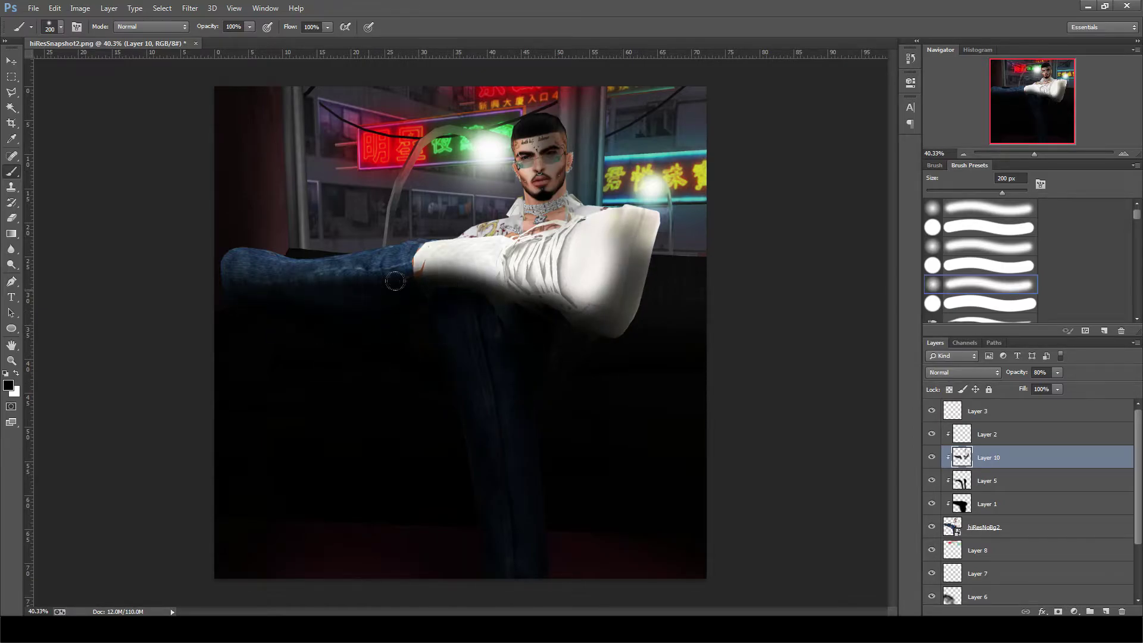
key(ctrl+z)
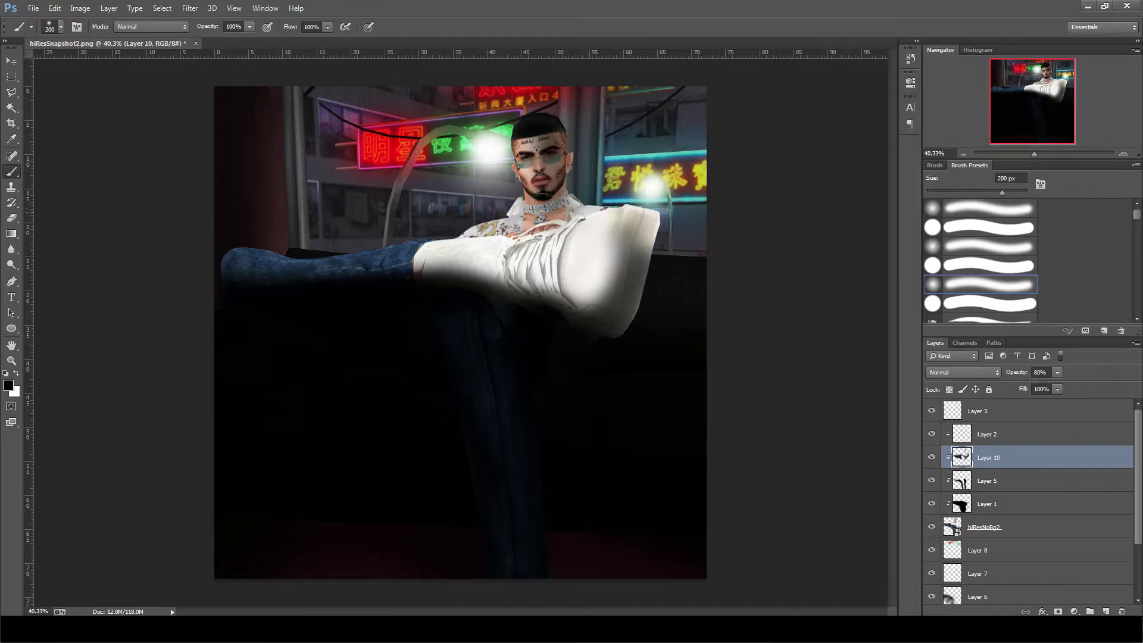
key(bracketleft)
key(bracketleft)
key(bracketleft)
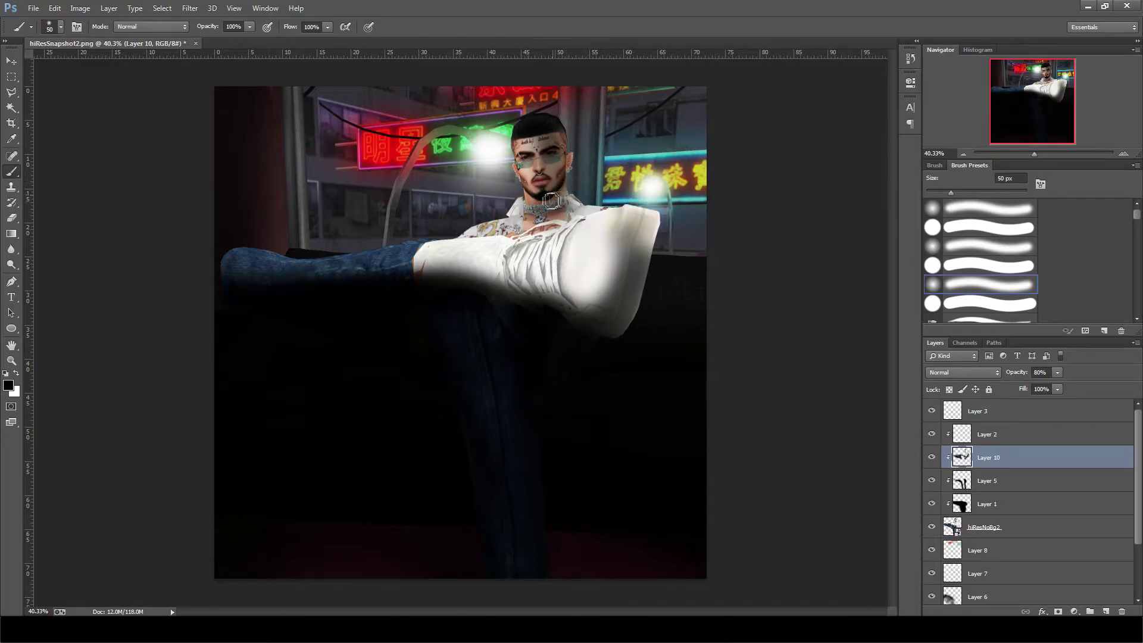
key(bracketright)
key(bracketright)
key(bracketright)
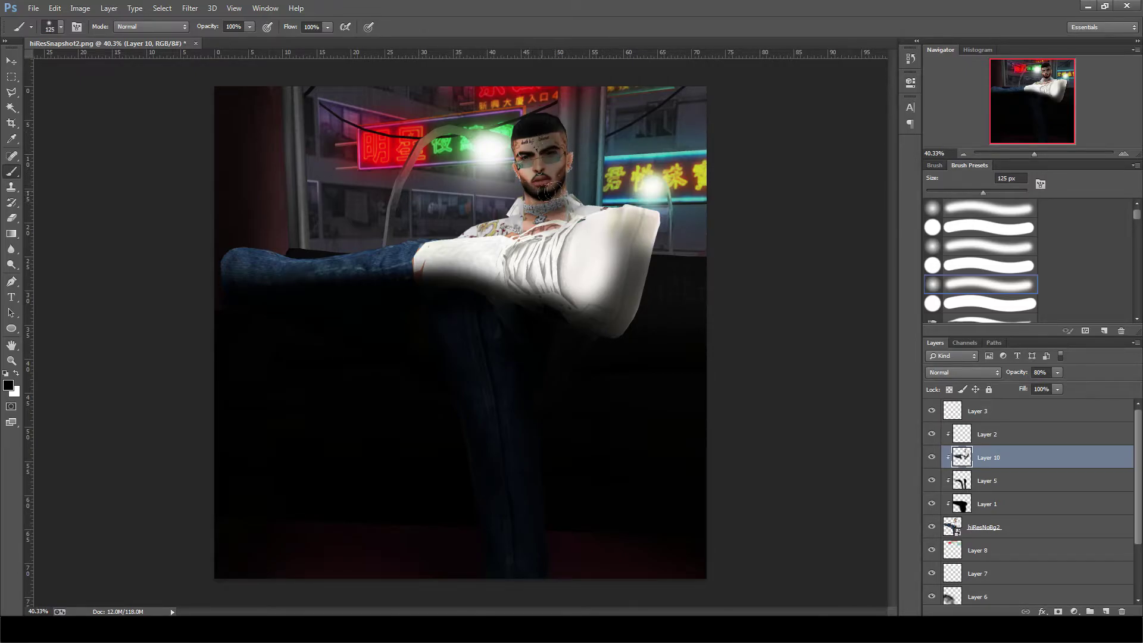
key(bracketright)
key(bracketright)
key(bracketright)
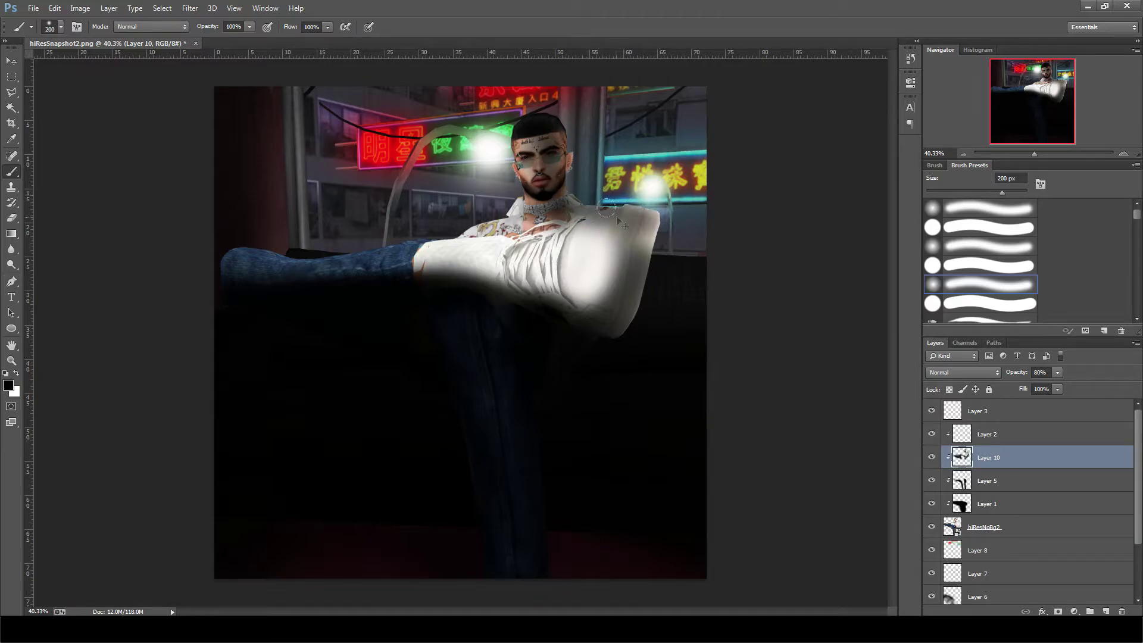
drag(334, 275, 557, 289)
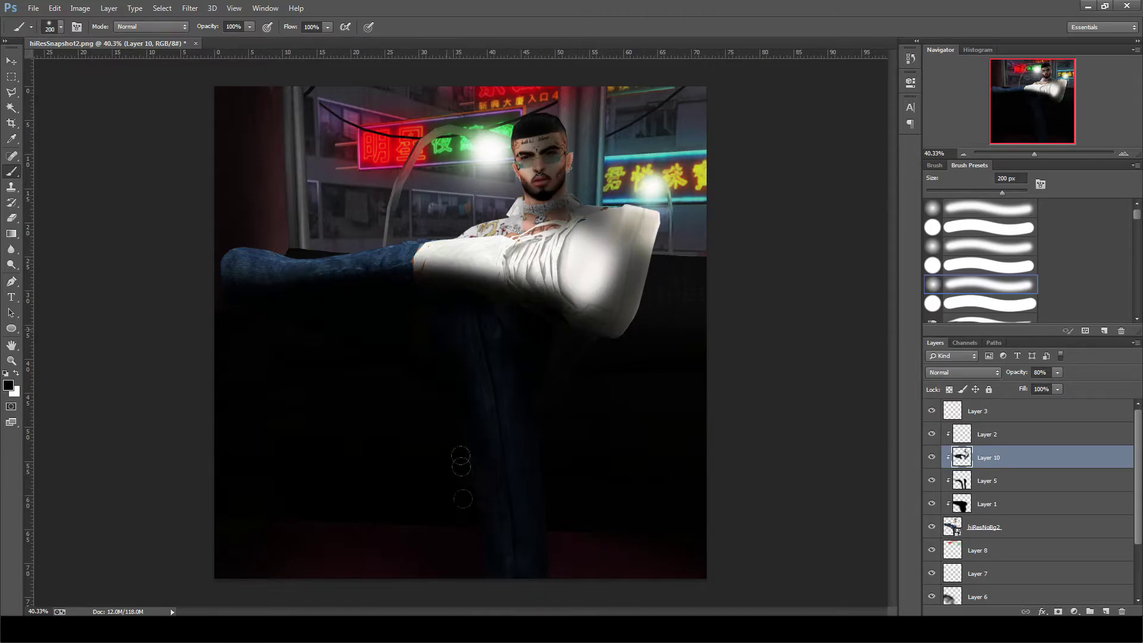
click(985, 434)
Step: On Layer 2, brush white along the top edge of the jeans with a 200 px brush
click(17, 373)
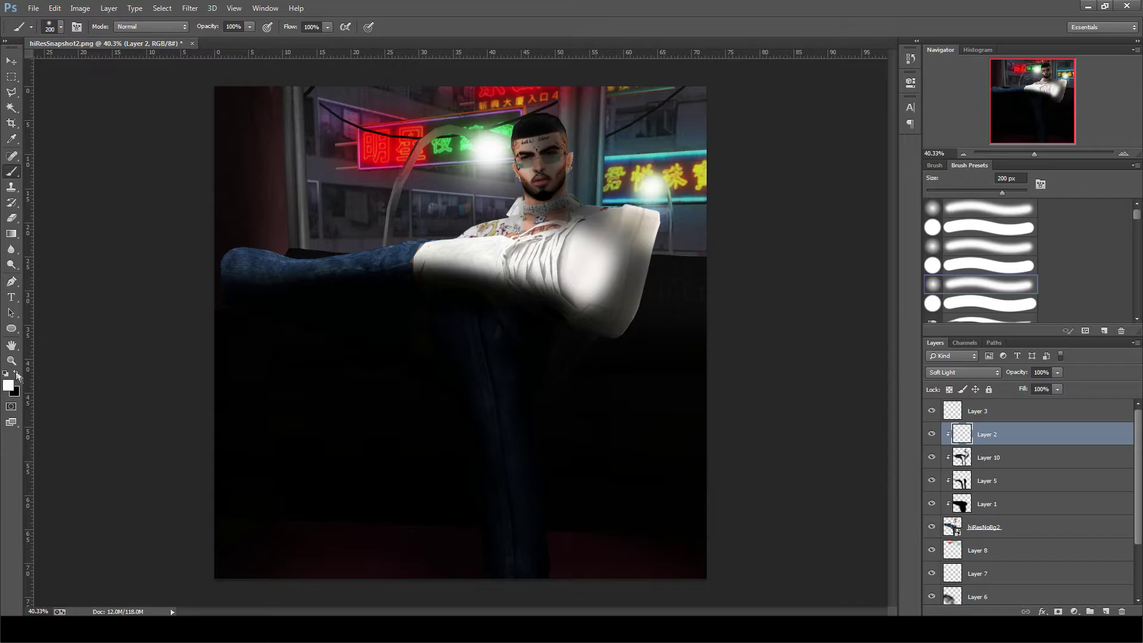
key(bracketright)
key(bracketright)
key(bracketright)
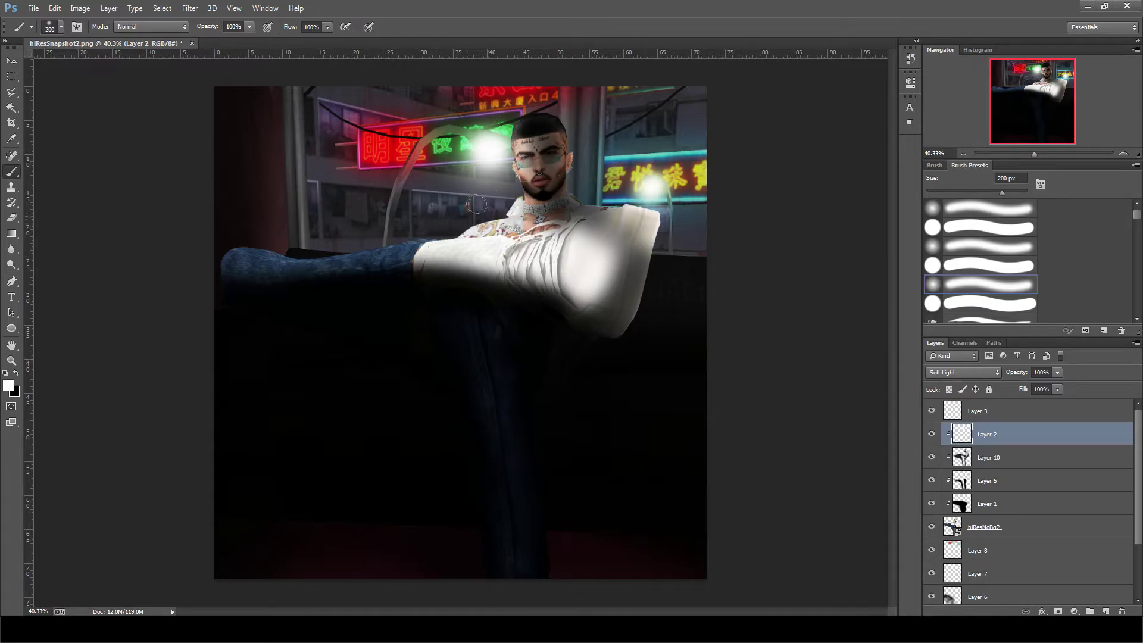
drag(417, 257, 238, 256)
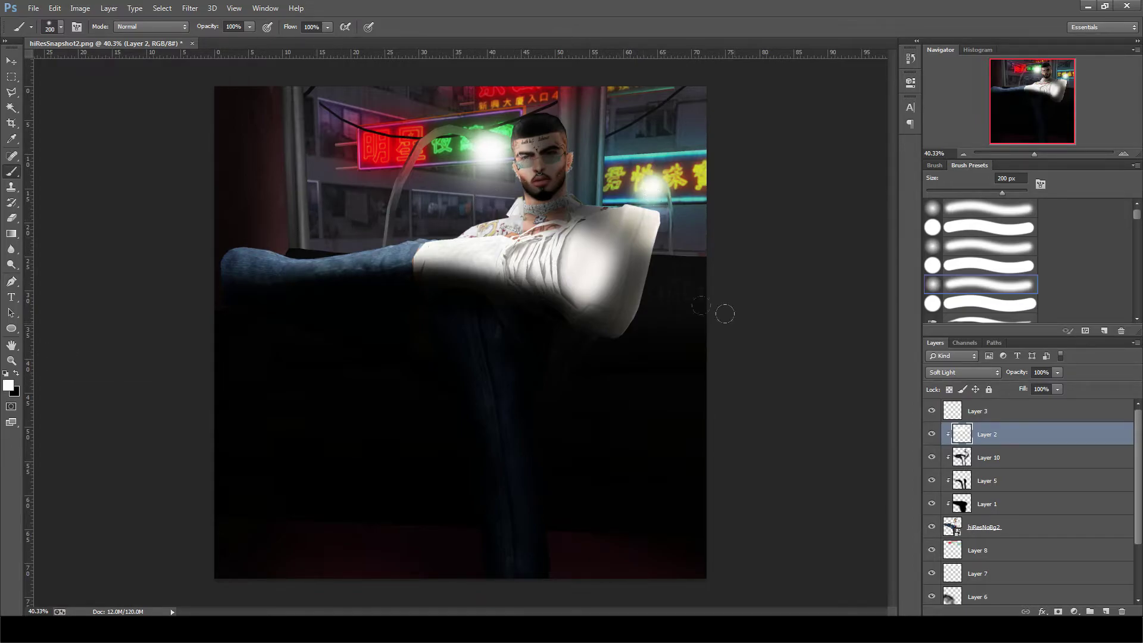
Step: On Layer 5, add darker black 300 px shading strokes on the sneaker
click(1000, 480)
click(16, 373)
key(bracketright)
drag(584, 291, 547, 273)
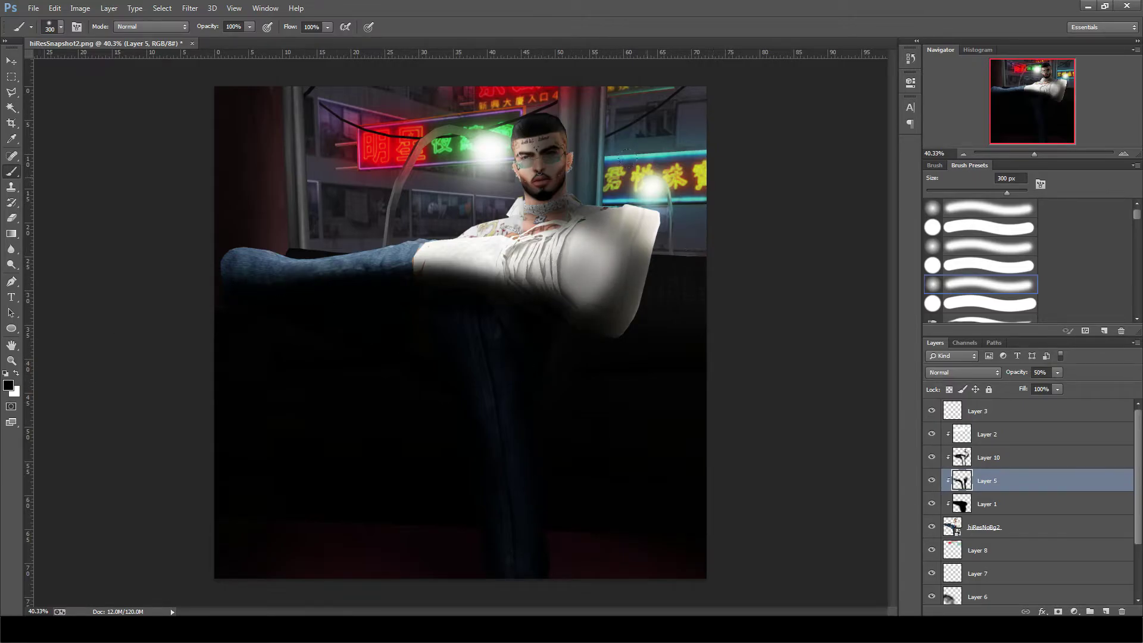
click(1006, 434)
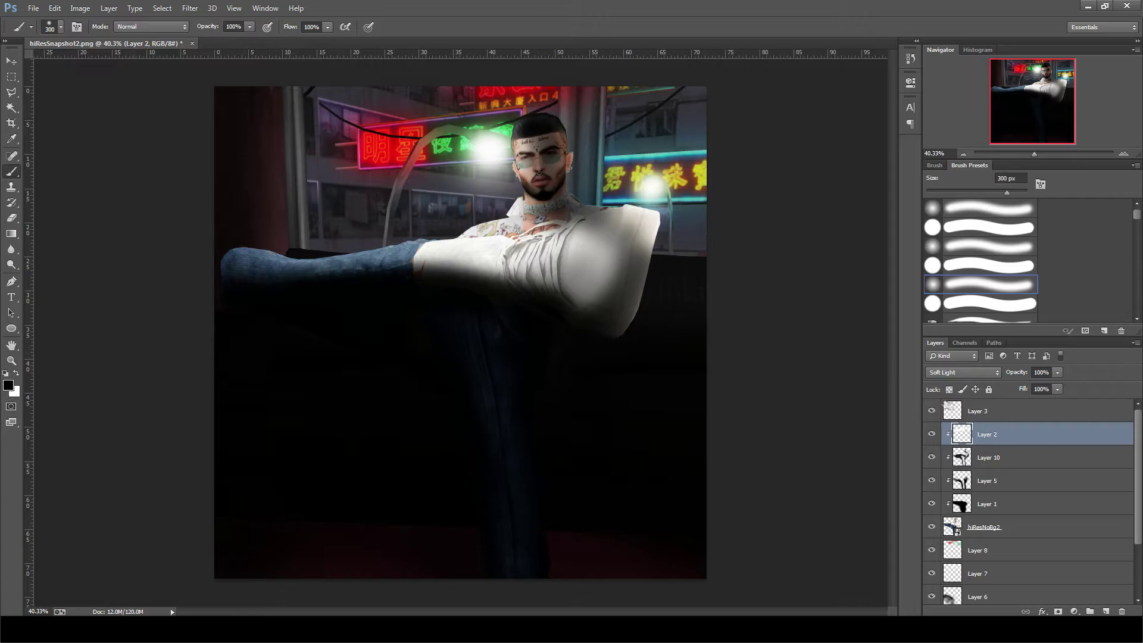
click(989, 550)
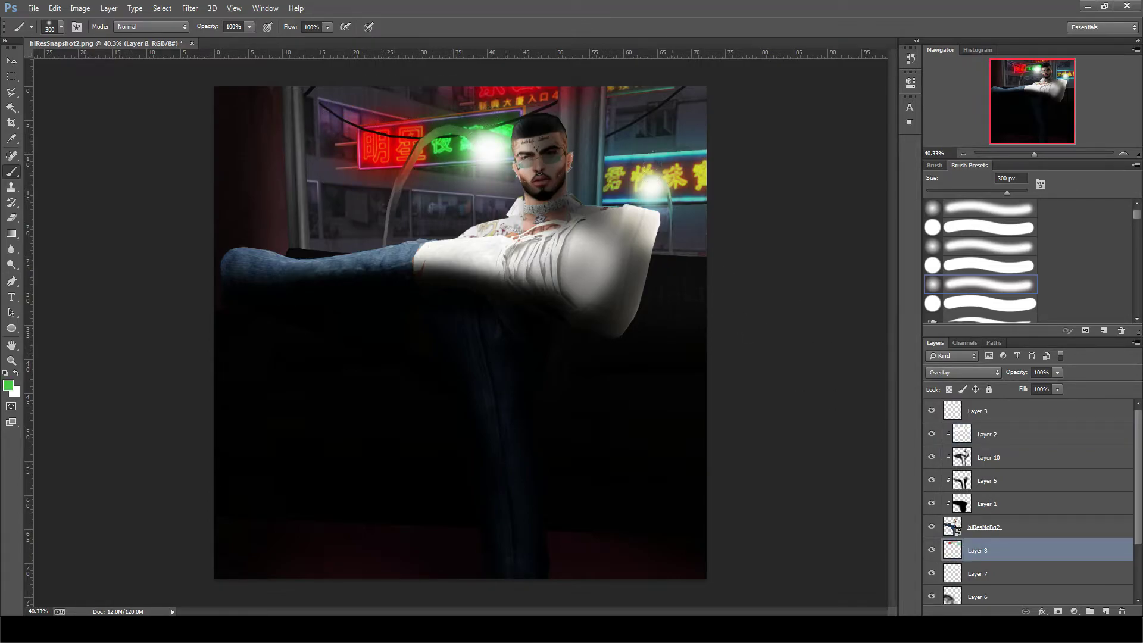
Step: Add a new Layer 11 clipped to the layer below, set to Soft Light blending
key(ctrl+shift+alt+n)
alt+click(980, 442)
click(962, 373)
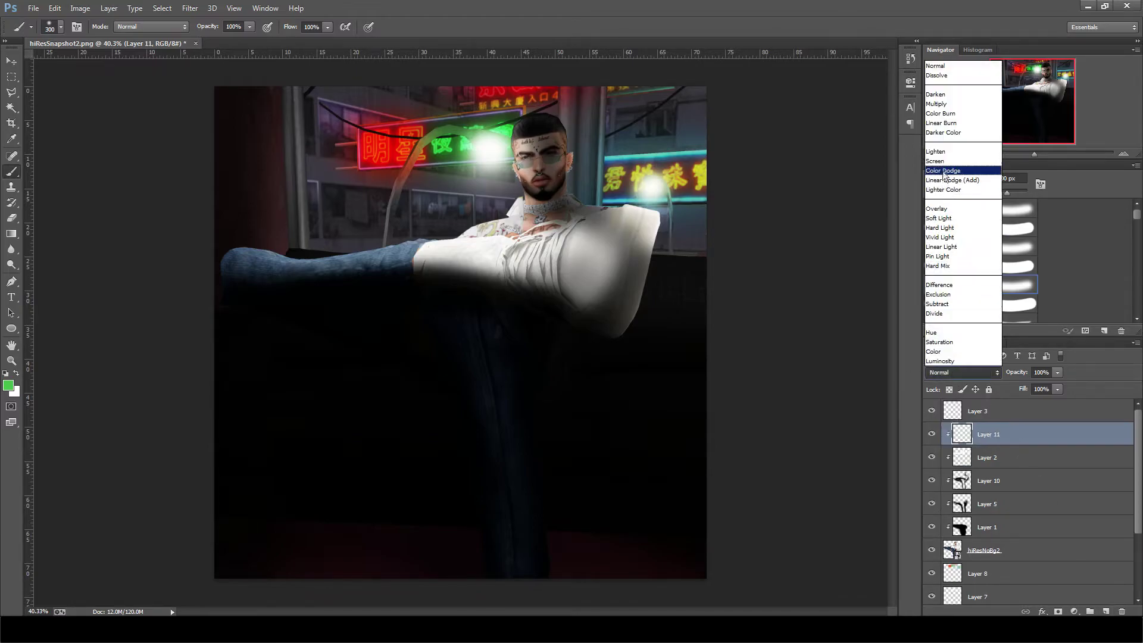
click(953, 221)
Step: Sample neon colours and tint the jeans and knee with a purple-red glow using a 175 px brush
key(bracketleft)
key(bracketleft)
key(bracketleft)
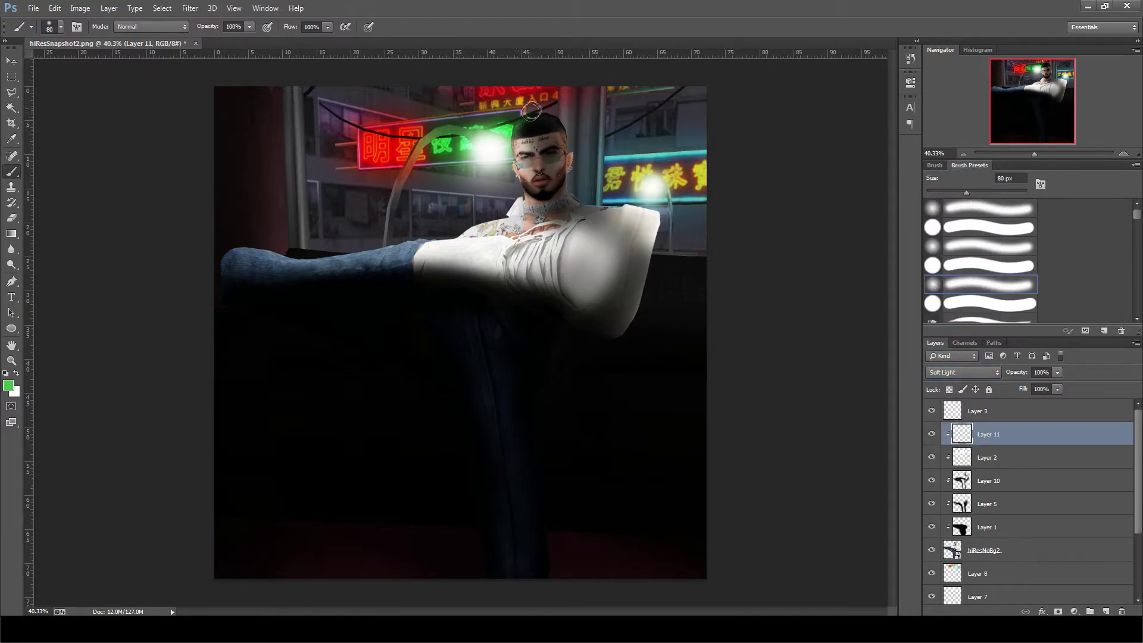
alt+click(525, 85)
alt+click(481, 123)
alt+click(404, 142)
key(bracketright)
key(bracketright)
key(bracketright)
drag(357, 256, 237, 236)
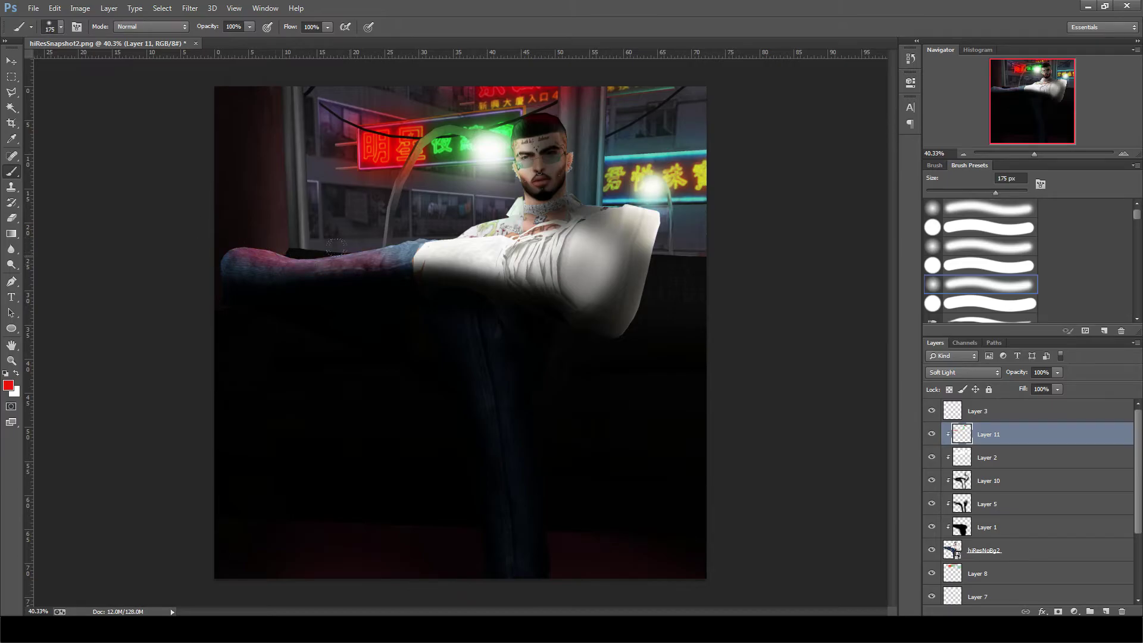
drag(336, 247, 357, 233)
Step: Sample cyan from the image, lower Layer 10's opacity to 70%, and select Layer 3
click(1008, 459)
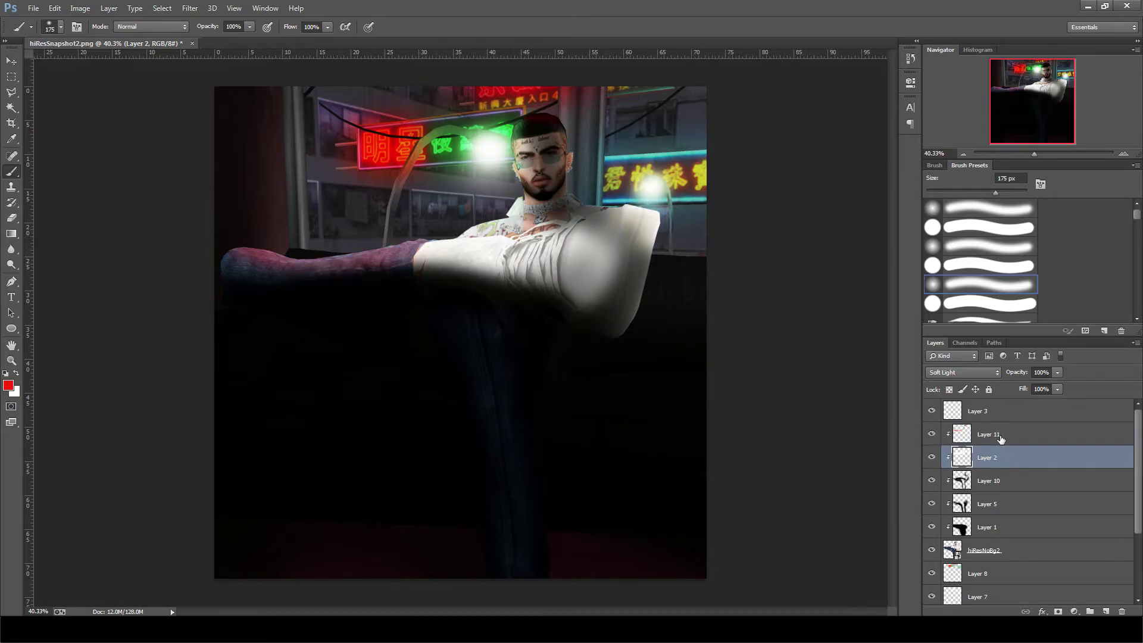
click(1016, 573)
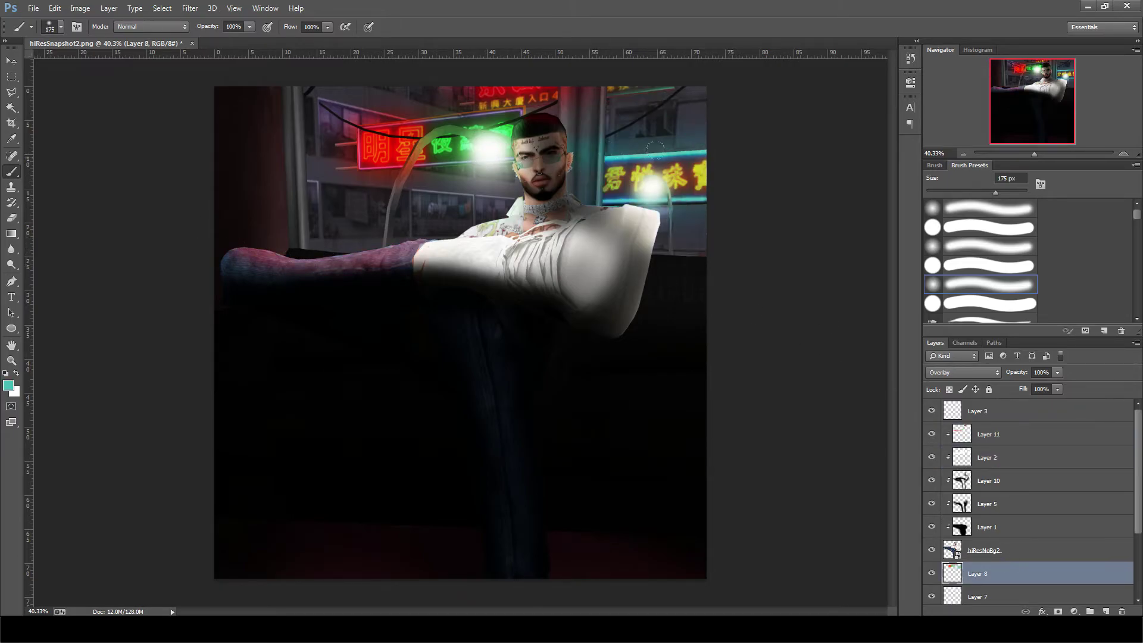
alt+click(614, 200)
scroll(1060, 578, down, 3)
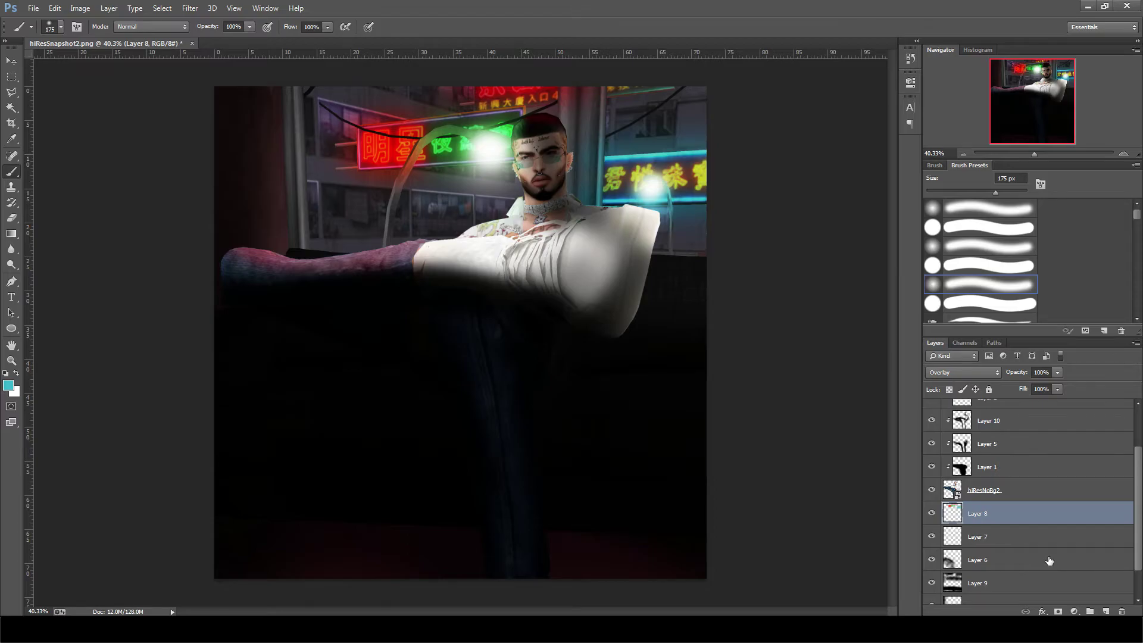
click(1057, 421)
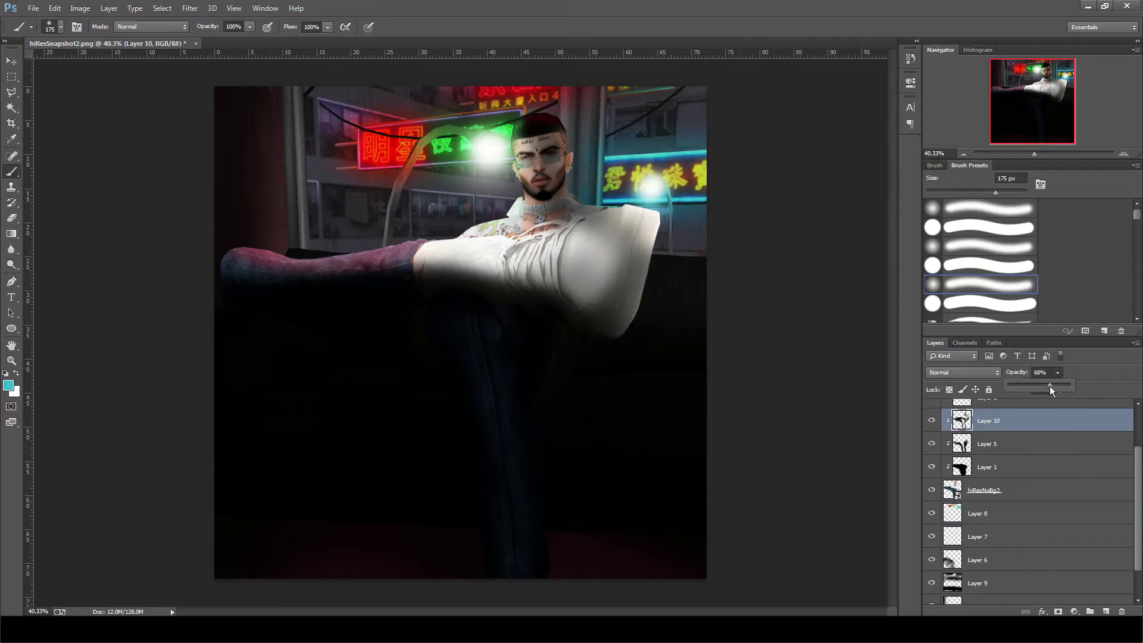
drag(1058, 372, 1039, 387)
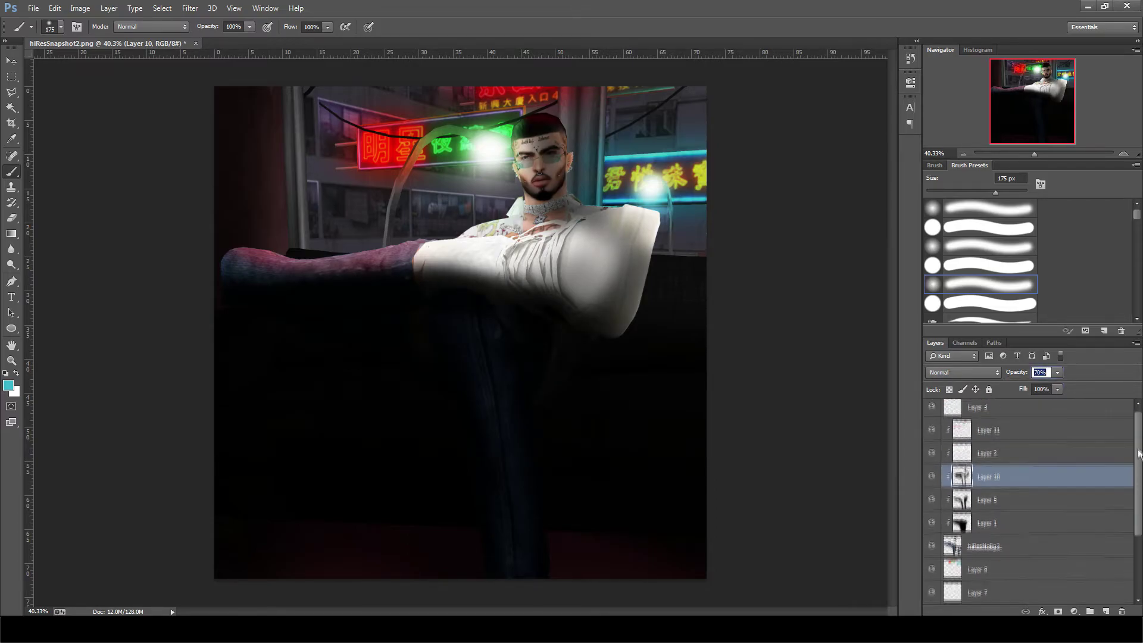
scroll(1030, 476, up, 3)
click(1031, 414)
Step: On Layer 3, dab white light onto the cyan glow with a 200 px brush
click(16, 373)
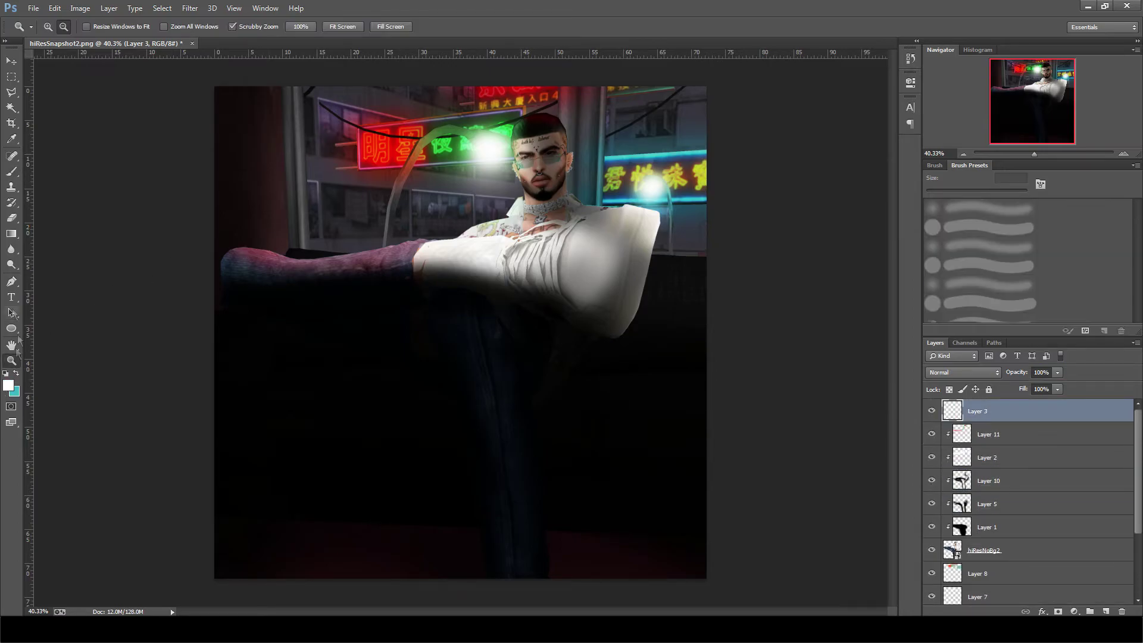
key(bracketright)
click(649, 185)
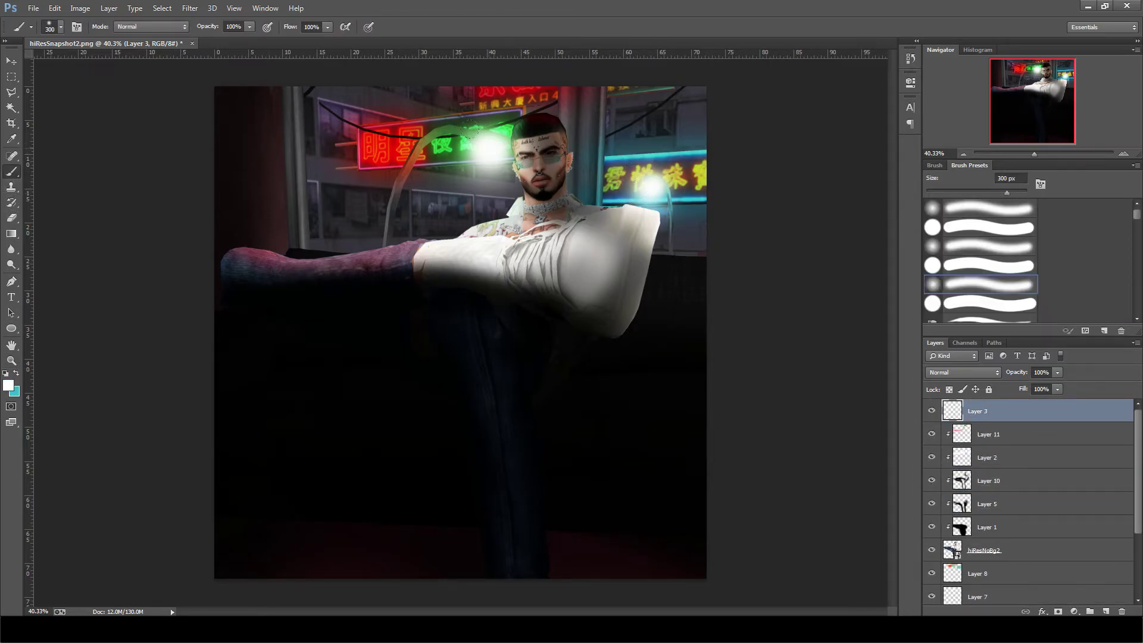
scroll(1140, 524, down, 4)
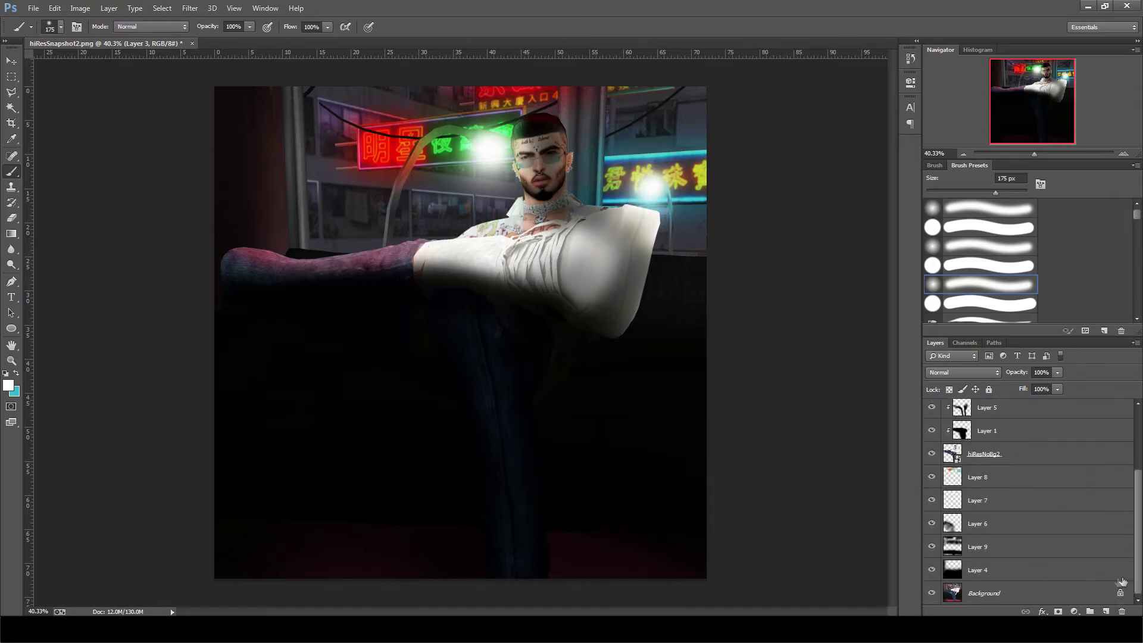
Step: Set Layer 12's opacity to 50% and reset the colours to black and white
click(1012, 570)
click(1057, 372)
drag(1029, 385, 1027, 386)
key(d)
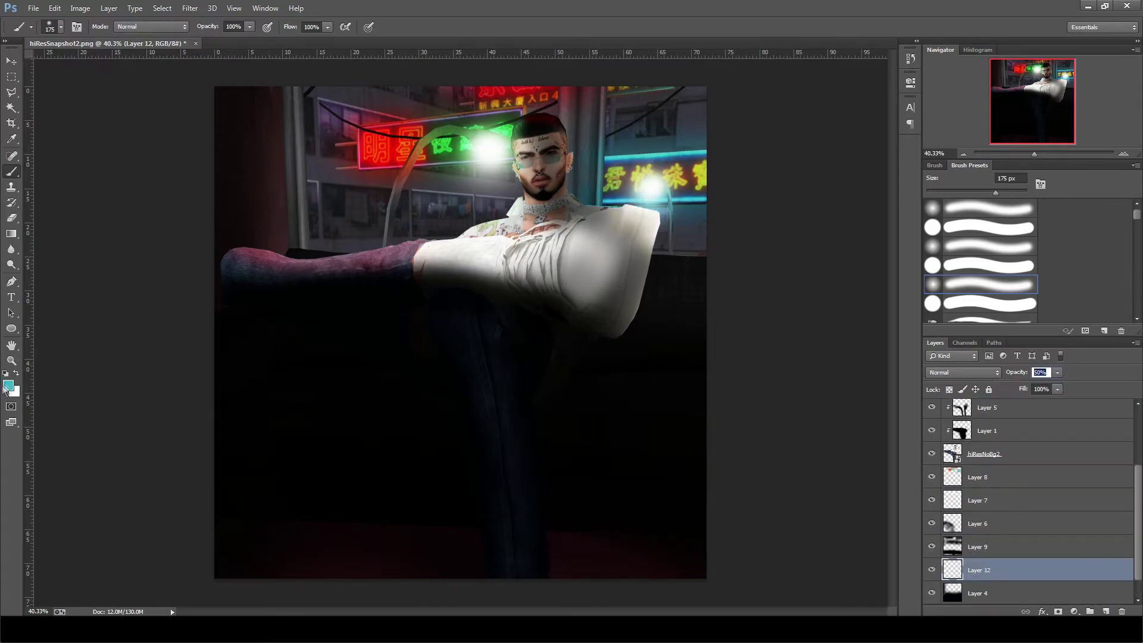
key(bracketleft)
key(bracketleft)
key(bracketleft)
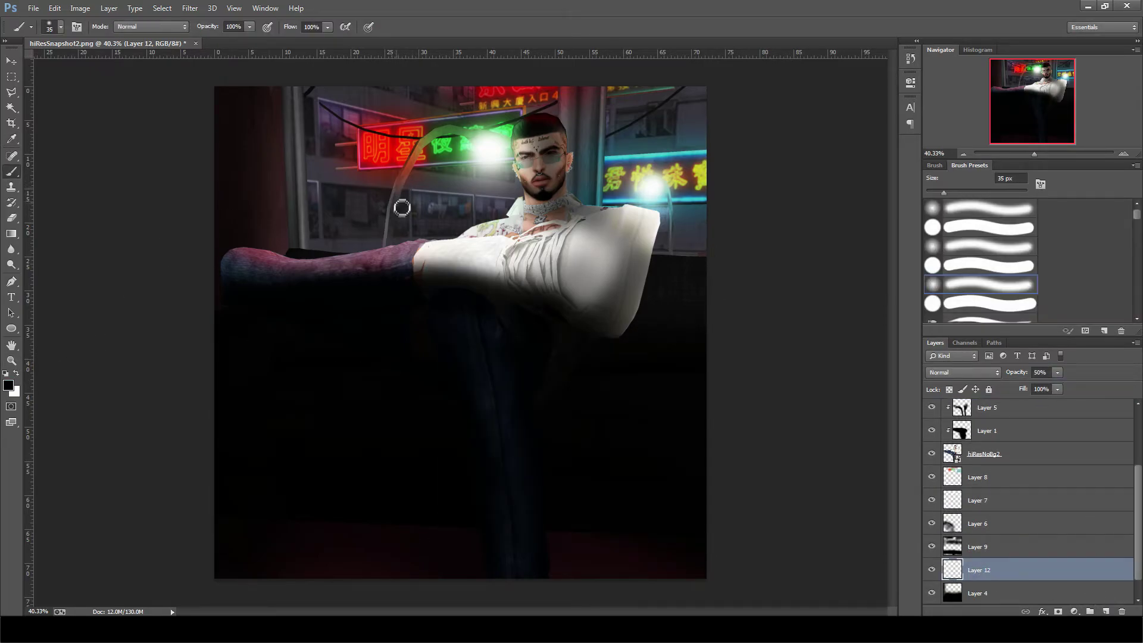
Step: Paint black over the bright cable strip and the pillars beside the head and cable
mouse_move(401, 204)
mouse_down()
mouse_move(469, 128)
mouse_move(405, 168)
mouse_up()
key(bracketleft)
key(bracketright)
key(bracketright)
key(bracketright)
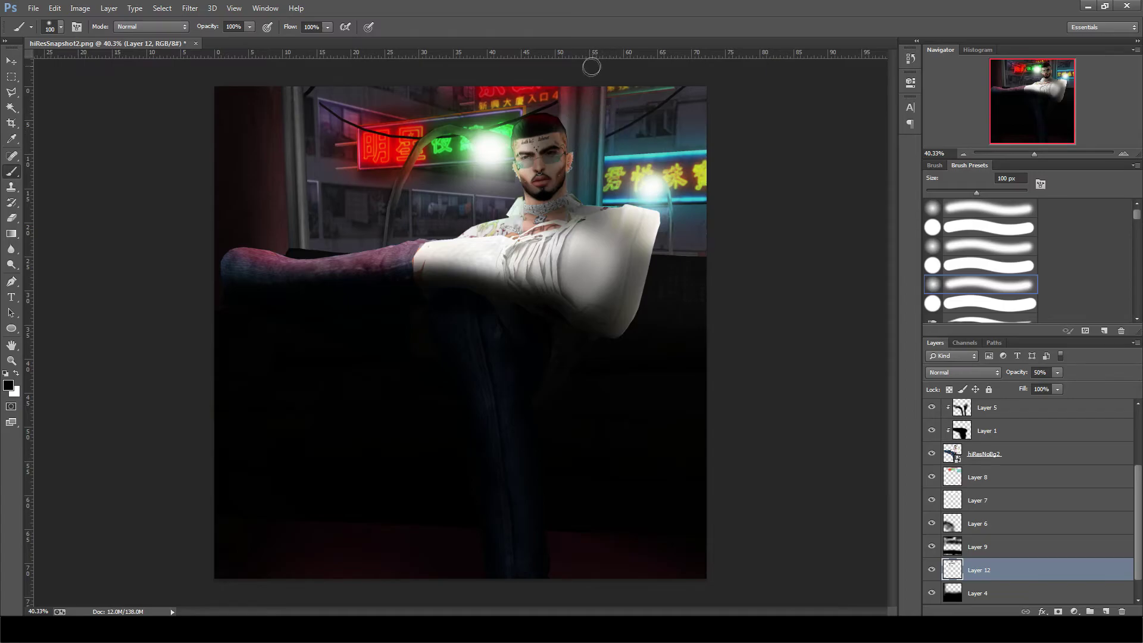
drag(593, 65, 573, 211)
drag(284, 153, 289, 250)
key(bracketright)
key(bracketright)
key(bracketright)
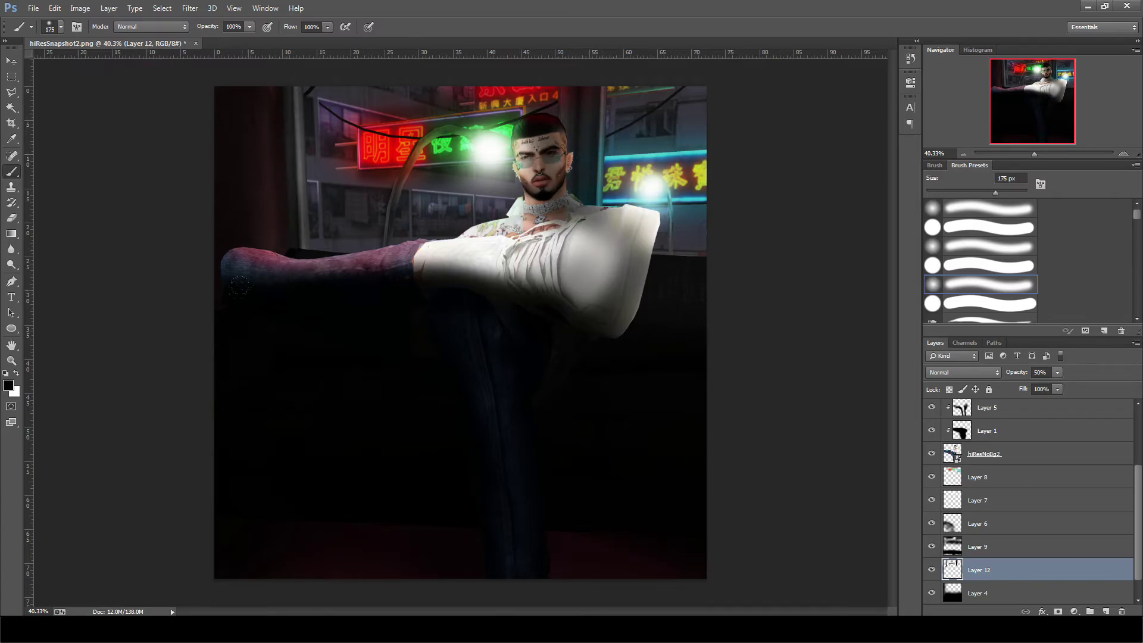
click(998, 435)
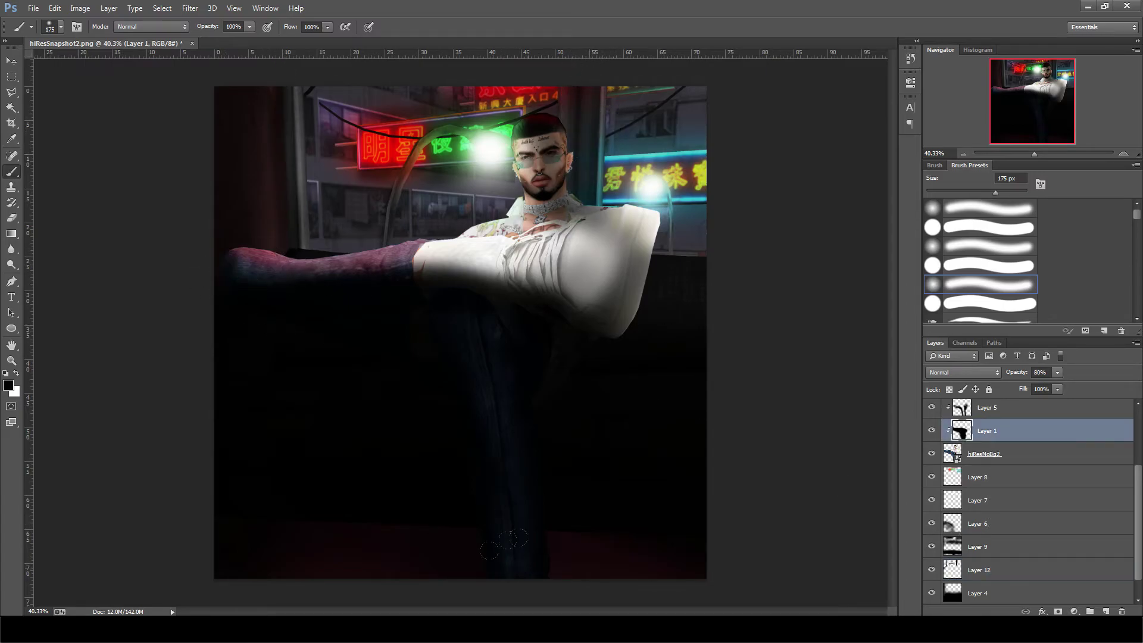
scroll(653, 370, down, 3)
scroll(646, 363, up, 3)
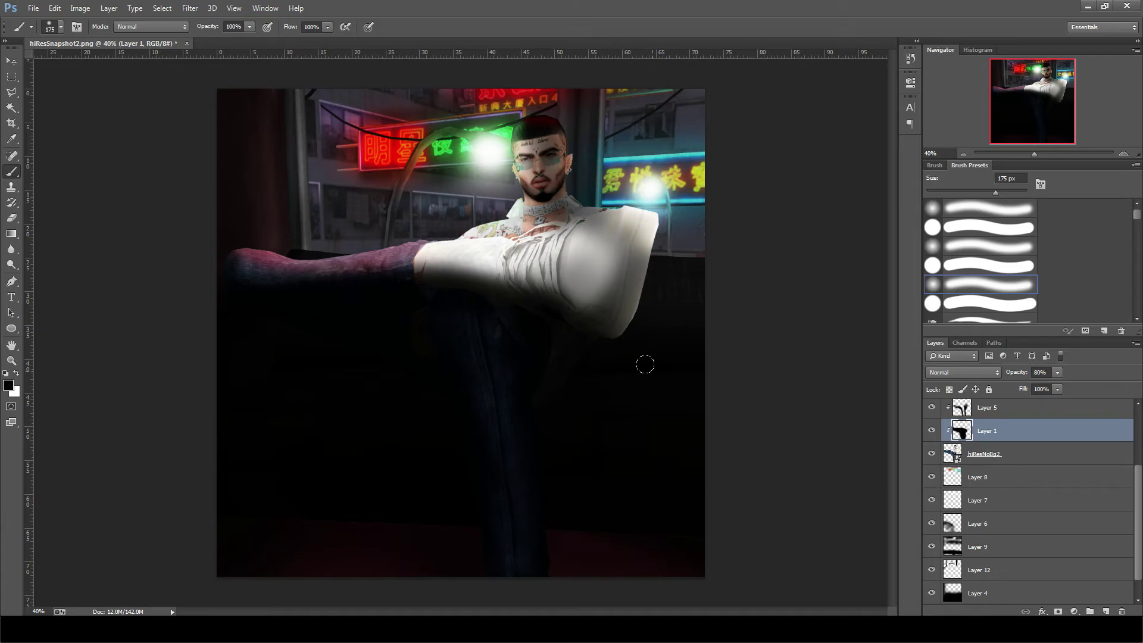
scroll(1012, 506, down, 1)
Step: Apply a Field Blur to the Background layer to soften the background photo
click(984, 593)
click(190, 8)
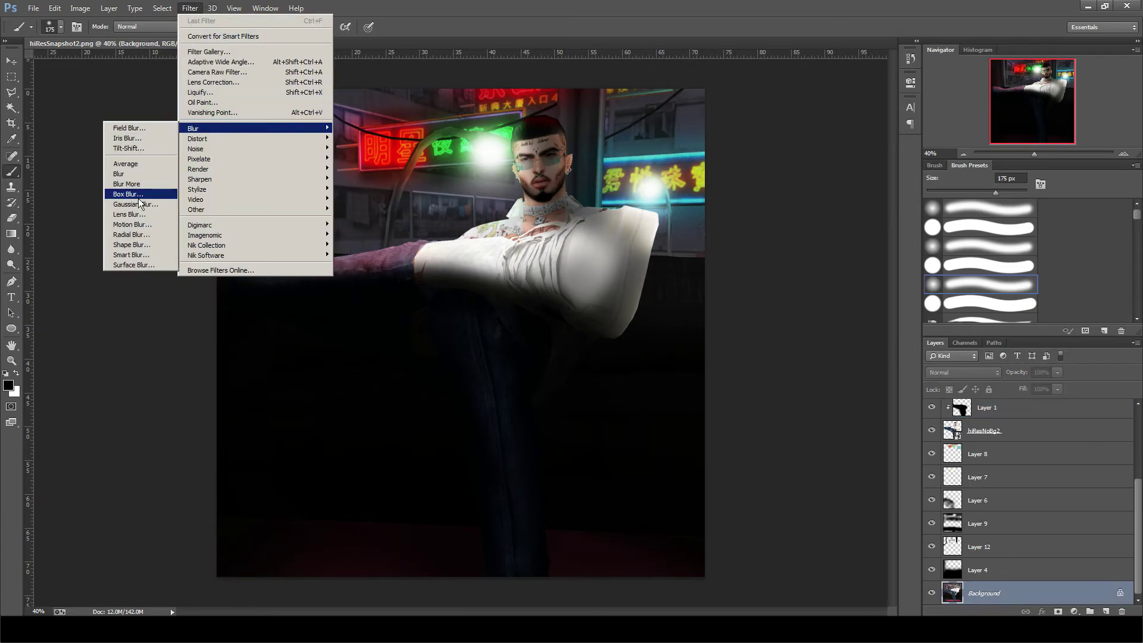
click(129, 127)
drag(1051, 103, 1040, 104)
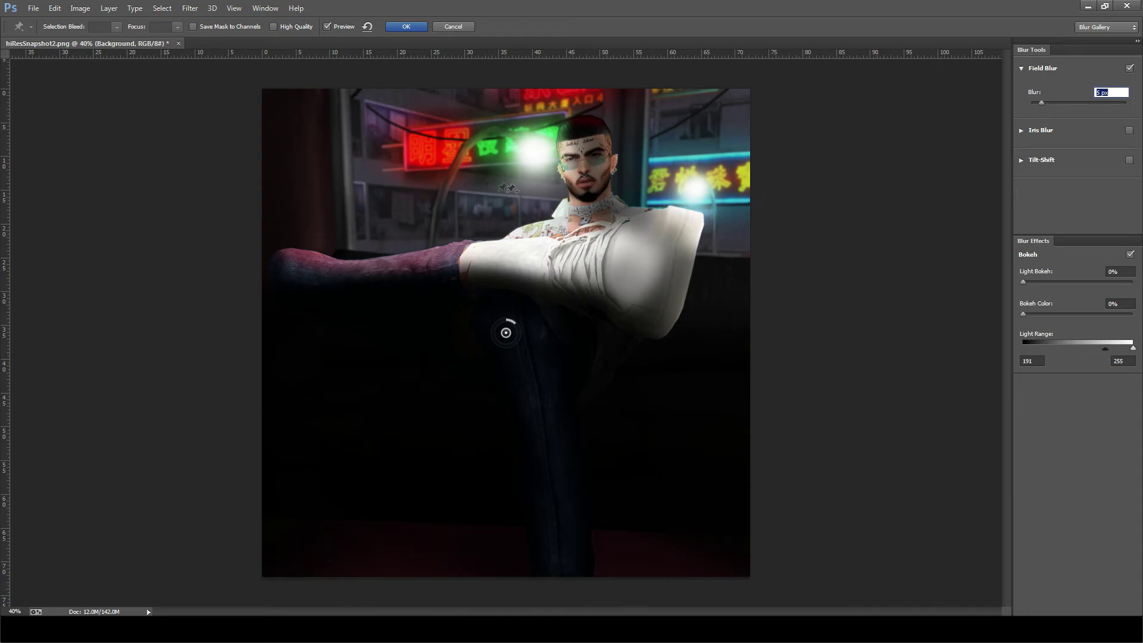
click(388, 28)
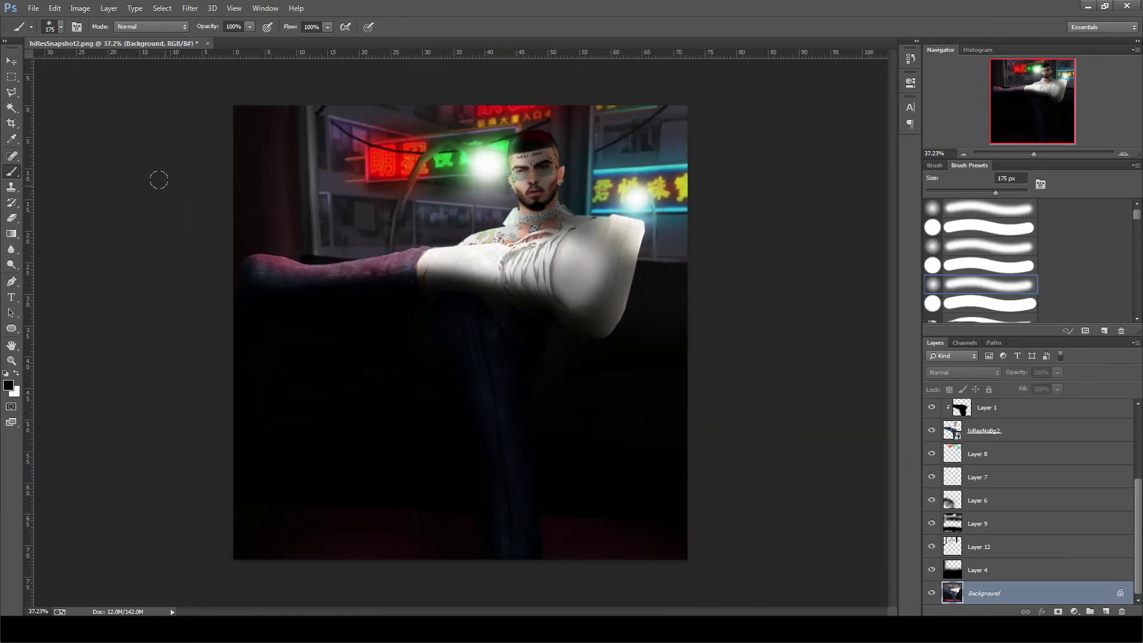
Step: Select all painted layers and preview them at 0% opacity to compare with the original, then undo
click(977, 570)
shift+click(978, 453)
click(987, 407)
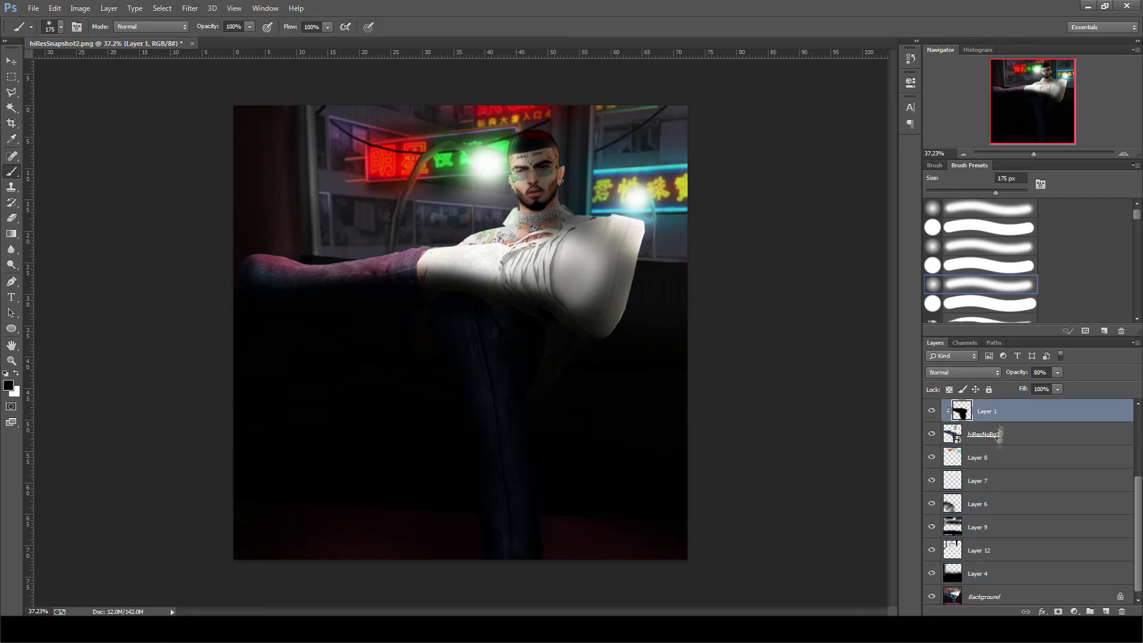
ctrl+click(977, 457)
ctrl+click(977, 481)
ctrl+click(978, 504)
scroll(994, 506, up, 3)
ctrl+click(977, 504)
ctrl+click(978, 481)
ctrl+click(978, 457)
ctrl+click(978, 434)
ctrl+click(978, 411)
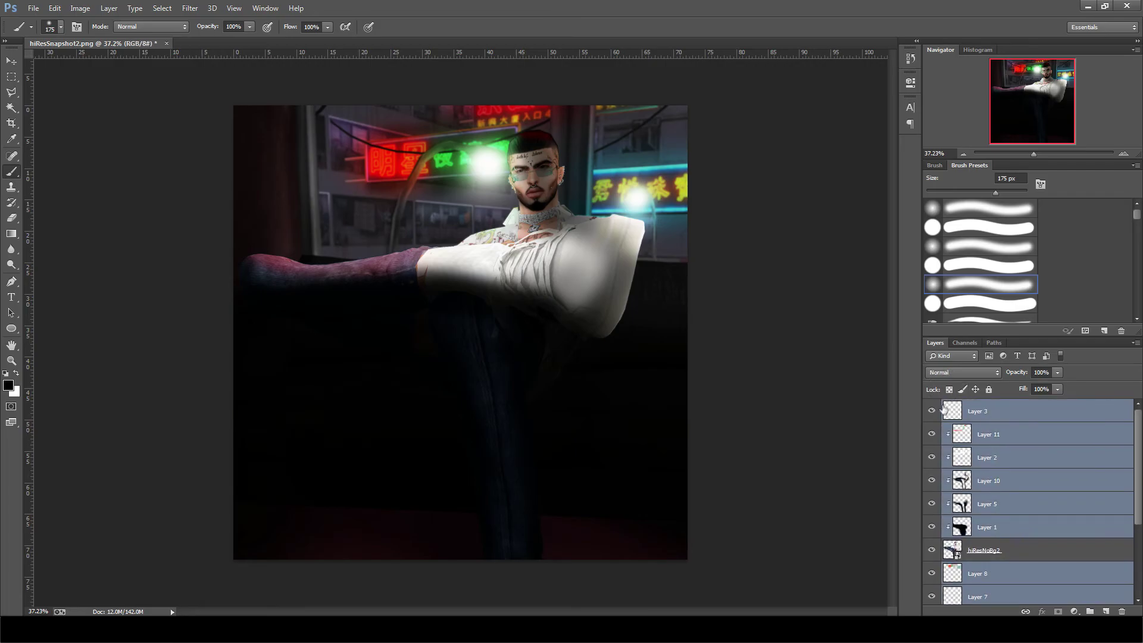
drag(1057, 372, 1058, 388)
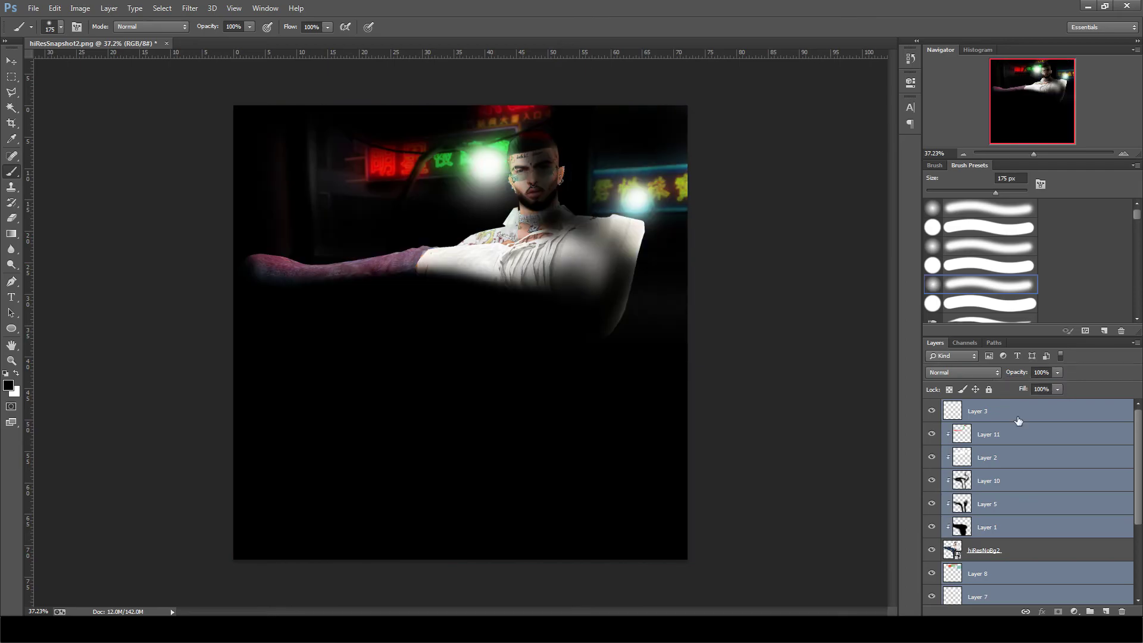
key(ctrl+z)
scroll(758, 434, up, 1)
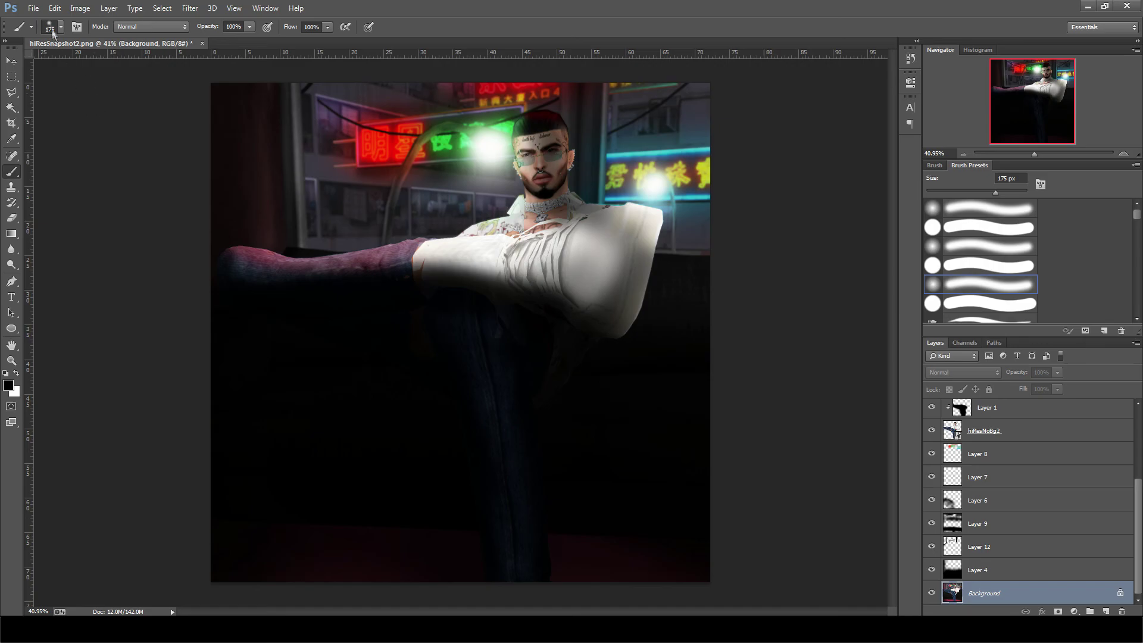
Step: Save the image as a JPEG named 'We lit' in the IMVU\Stream Photos folder on drive D
click(33, 8)
click(60, 149)
click(52, 211)
double_click(133, 146)
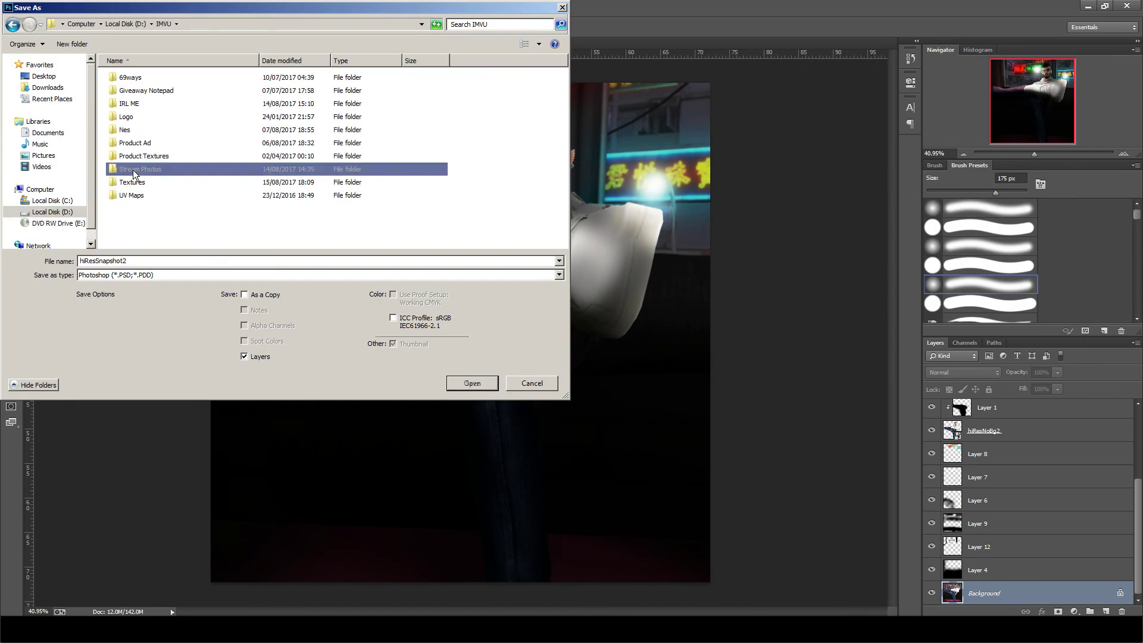
double_click(135, 171)
click(167, 260)
text(We lit)
click(559, 275)
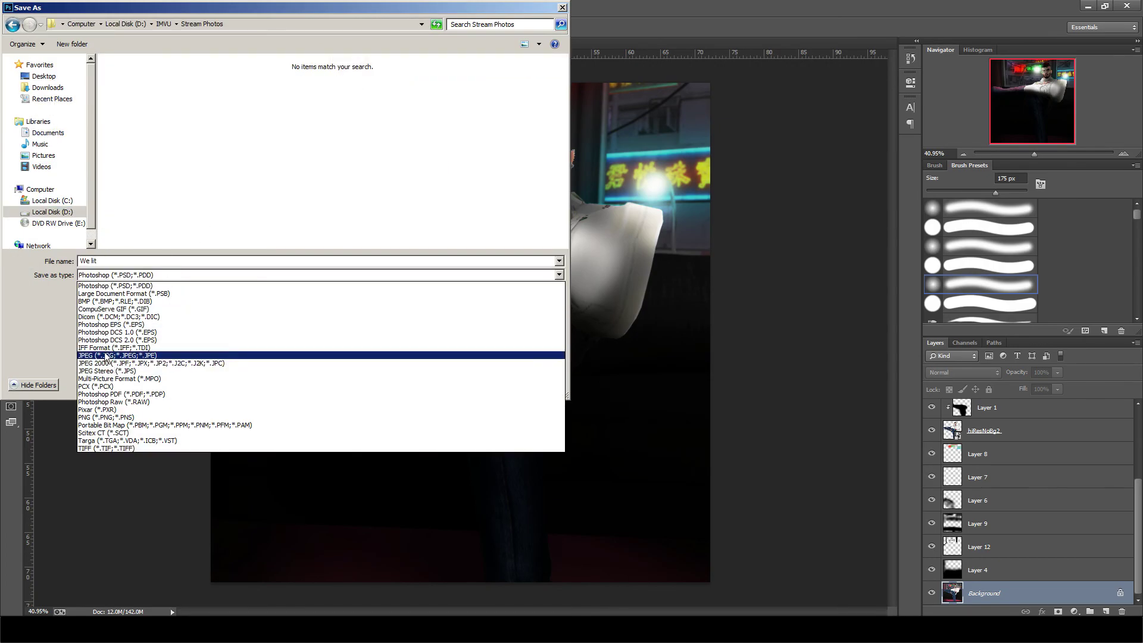
click(149, 354)
click(472, 383)
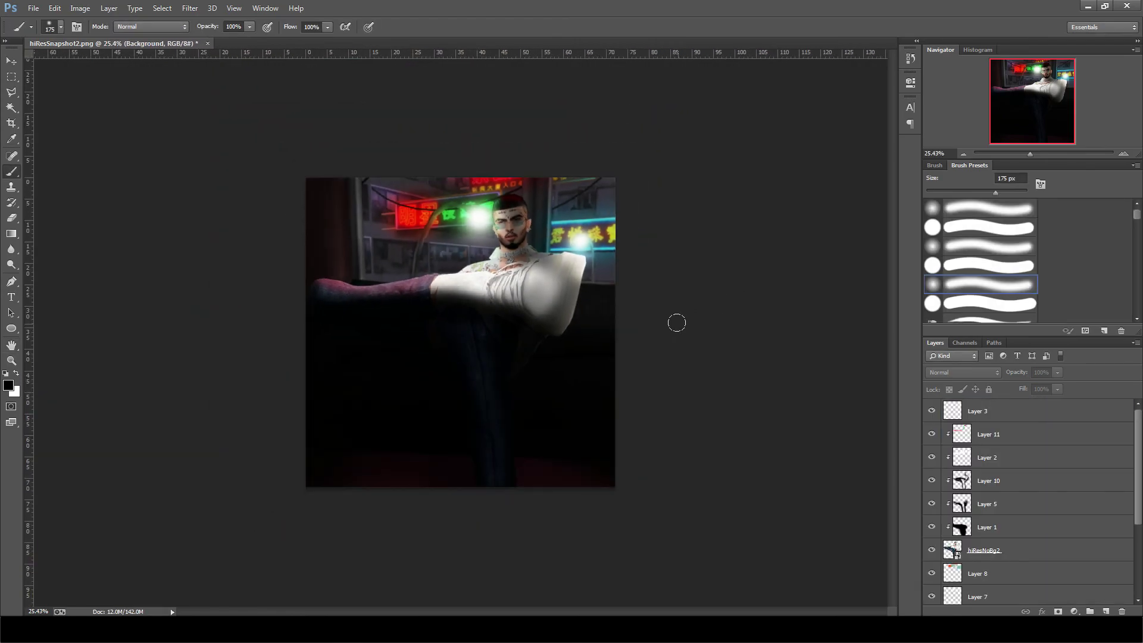